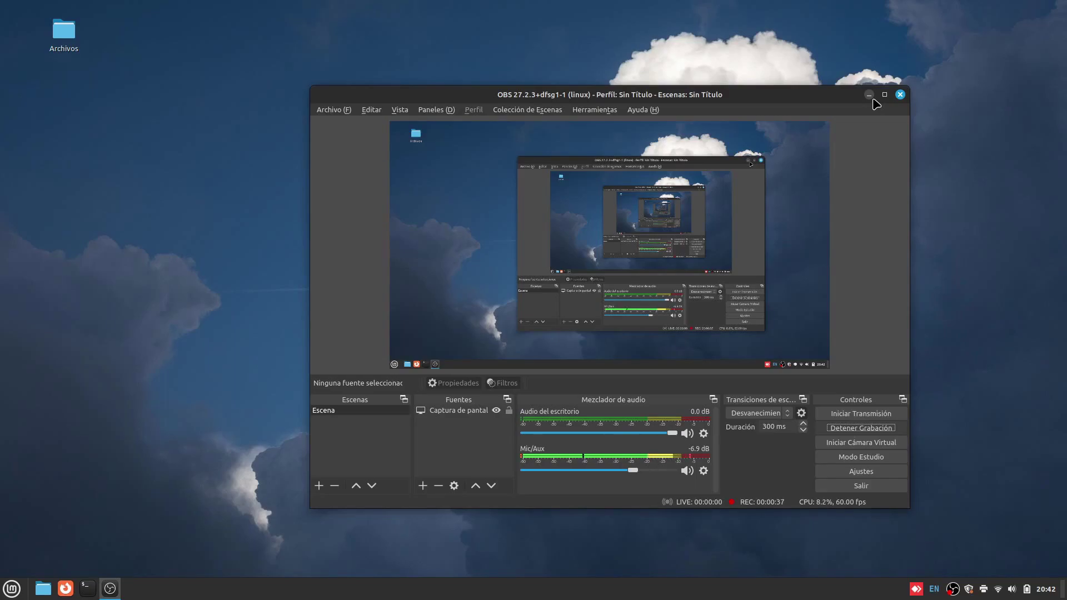
Launch VirtualBox from the Mint menu by searching 'vir'.
{"action": "left_click", "coordinate": [870, 96]}
{"action": "left_click", "coordinate": [12, 590]}
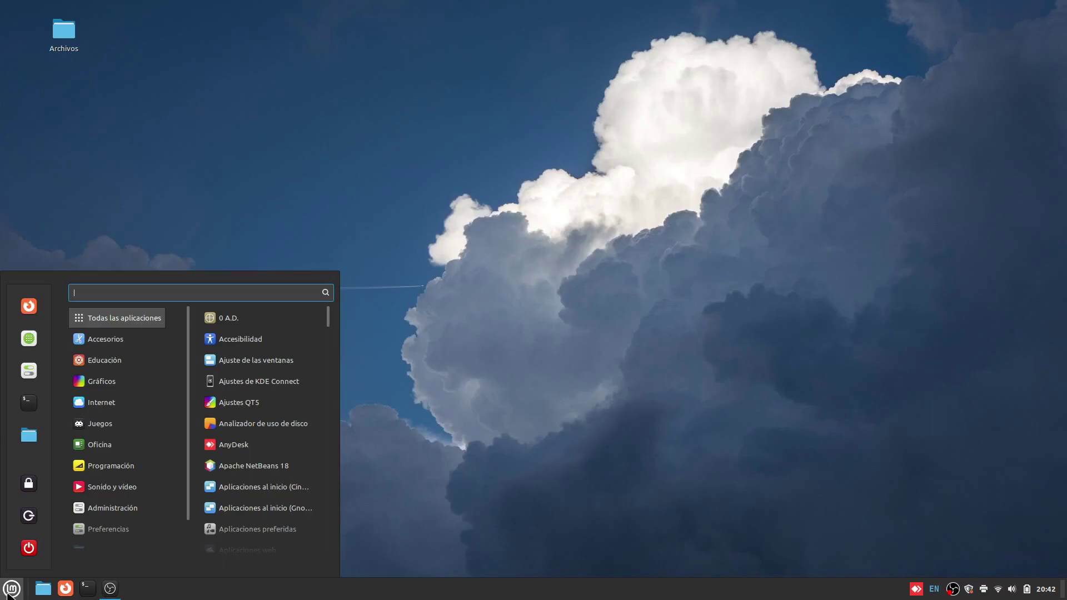
{"action": "type", "text": "vir"}
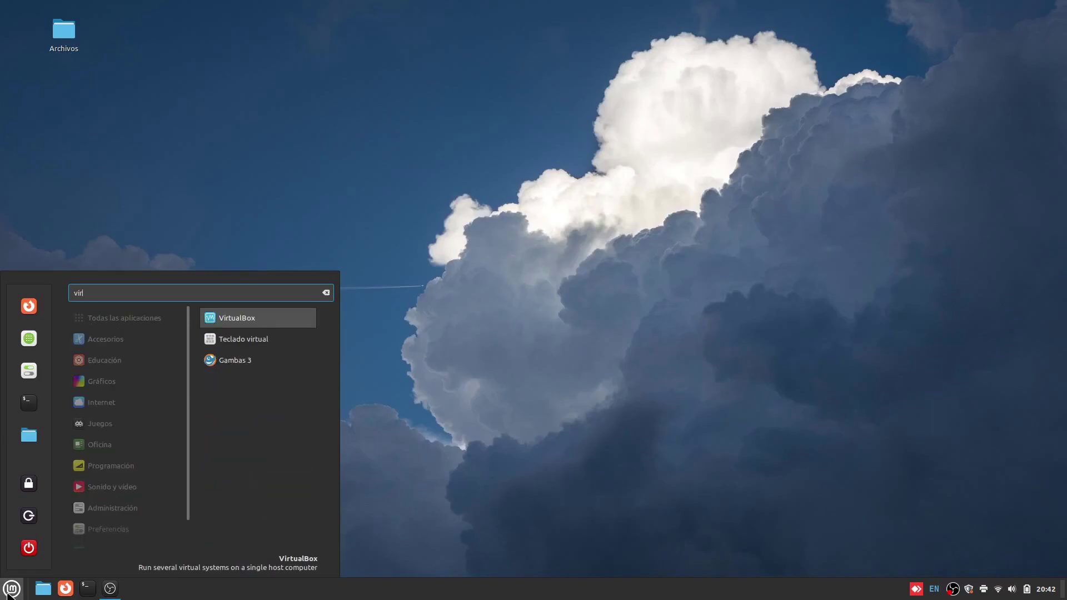
{"action": "key", "text": "Return"}
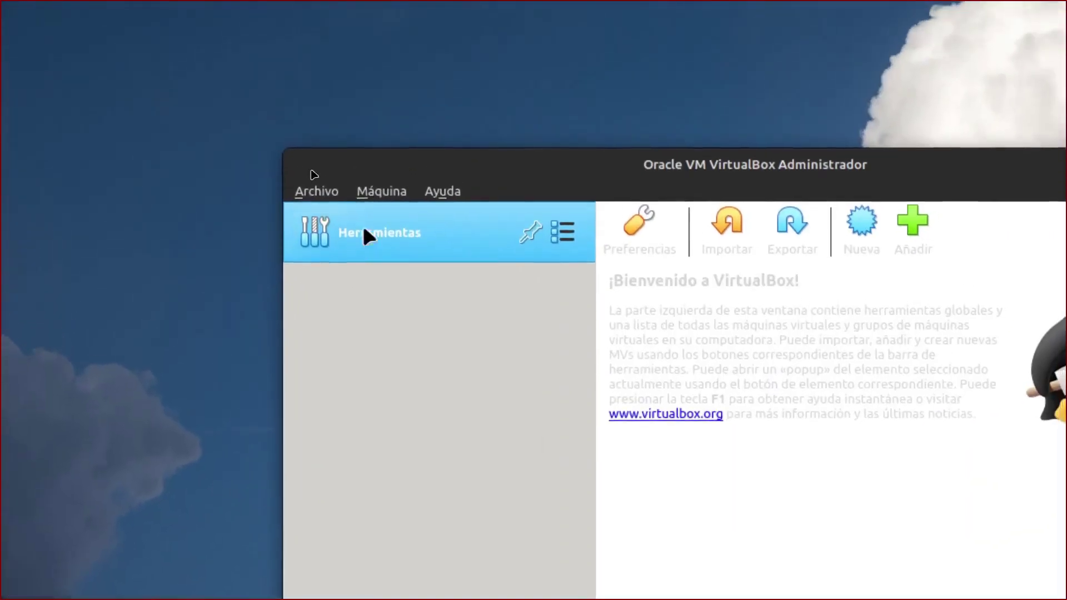
Start a new virtual machine named 'Windows 10' and open its Windows version list.
{"action": "left_click", "coordinate": [286, 158]}
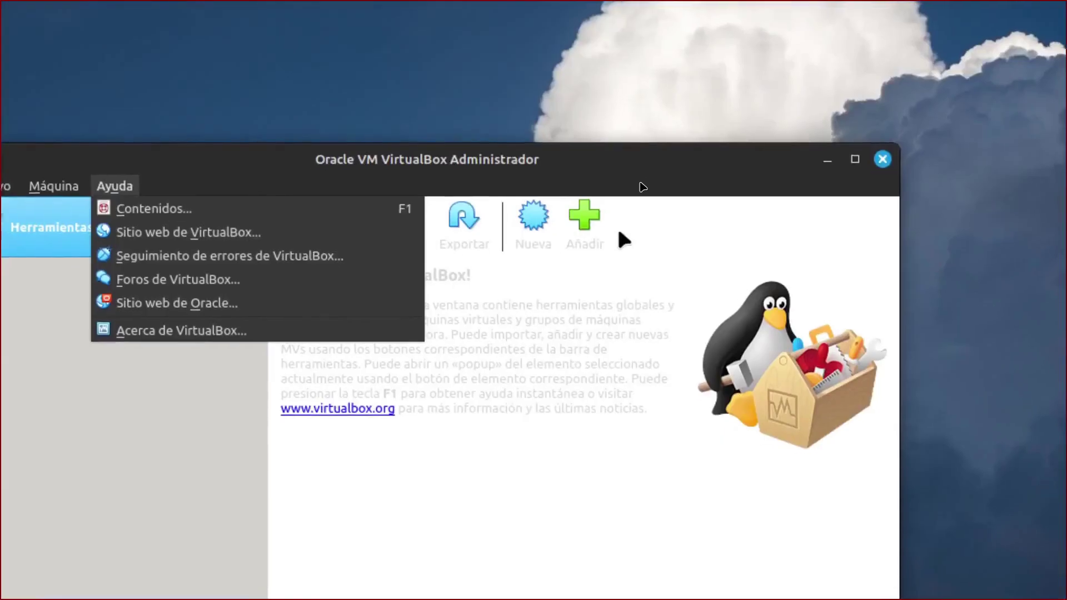
{"action": "left_click", "coordinate": [969, 252]}
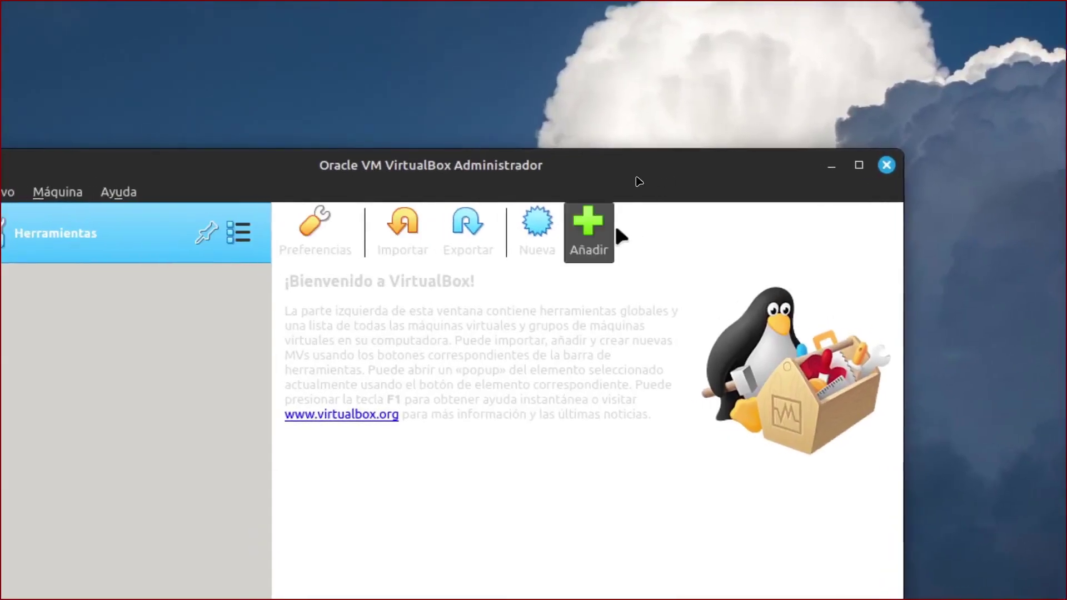
{"action": "left_click", "coordinate": [589, 229]}
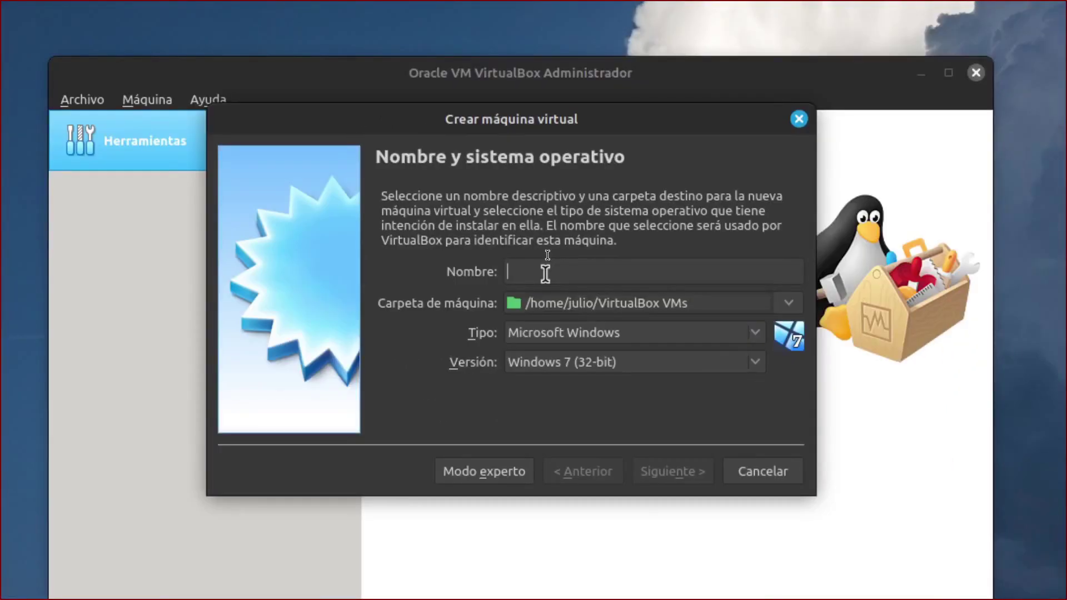
{"action": "type", "text": "Windows 10"}
{"action": "left_click", "coordinate": [605, 360]}
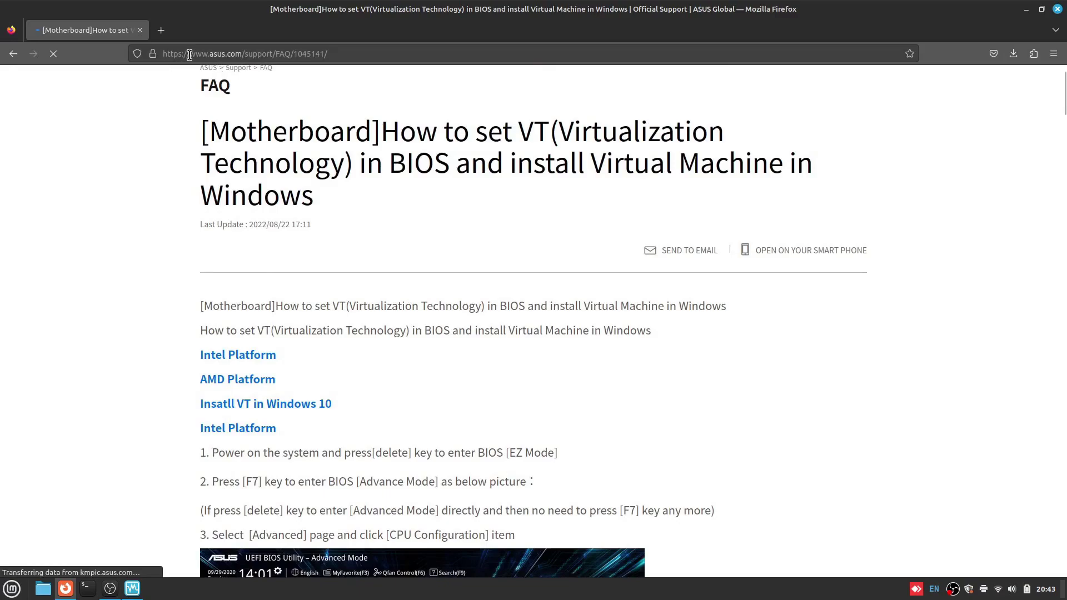
Scroll the ASUS FAQ past the Intel VT steps to the AMD SVM Mode step.
{"action": "scroll", "coordinate": [221, 403], "scroll_direction": "down", "scroll_amount": 3}
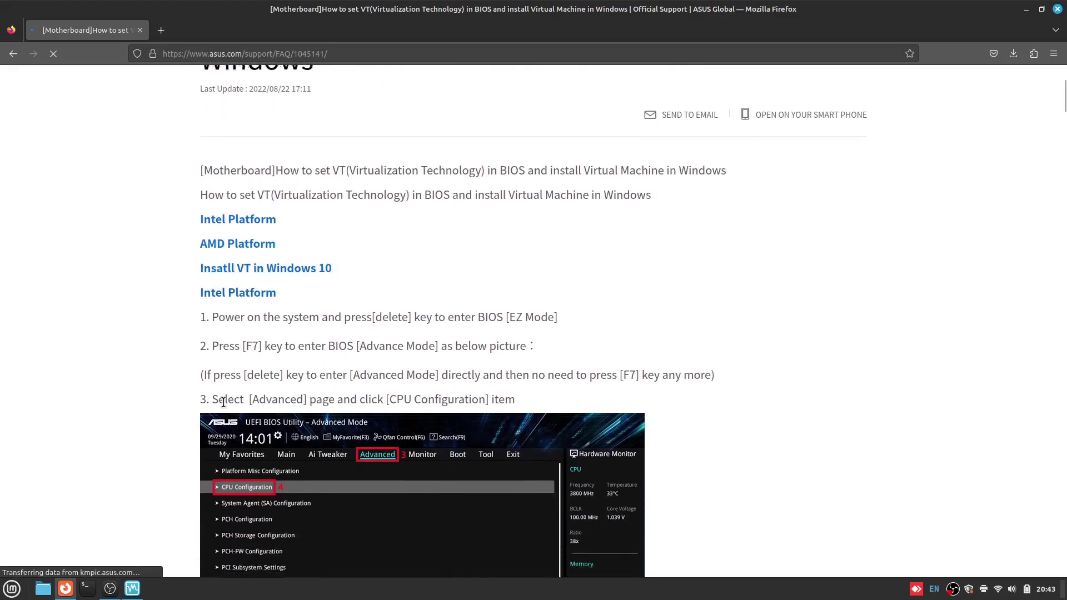
{"action": "scroll", "coordinate": [231, 378], "scroll_direction": "down", "scroll_amount": 2}
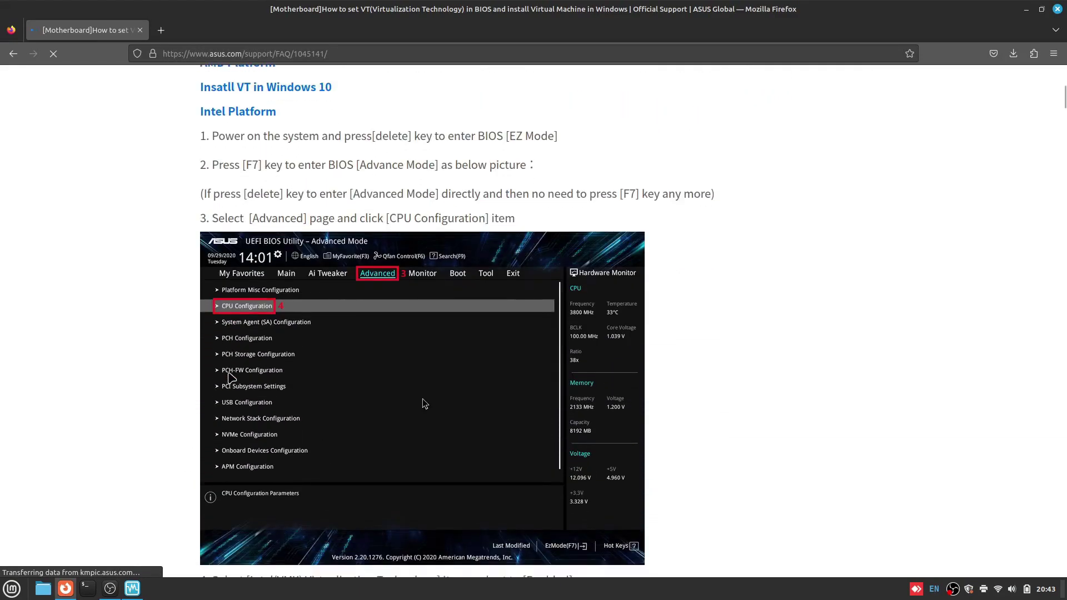
{"action": "scroll", "coordinate": [182, 409], "scroll_direction": "down", "scroll_amount": 3}
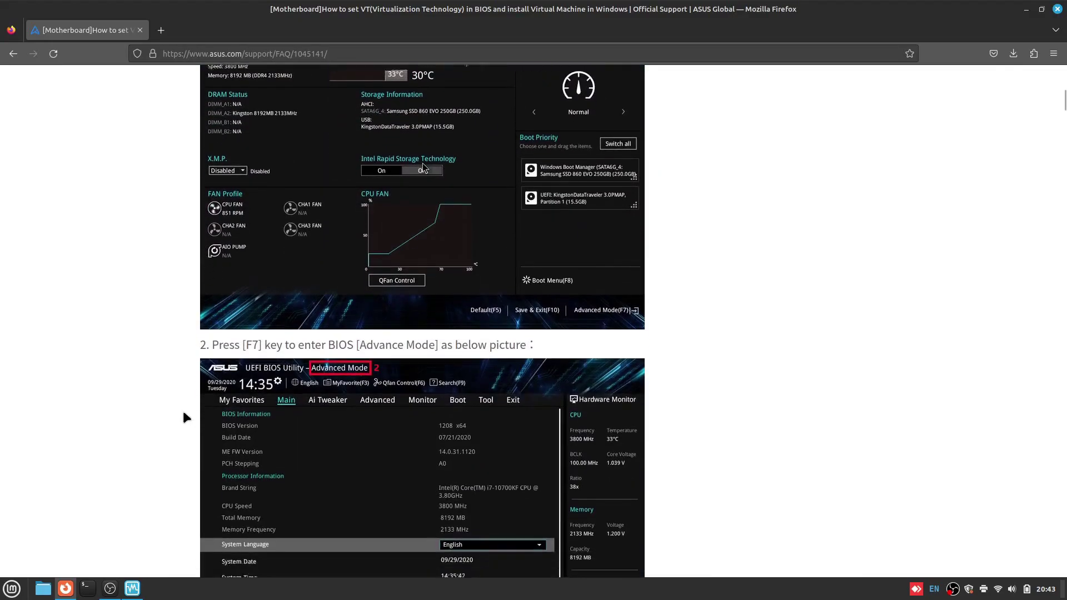
{"action": "scroll", "coordinate": [183, 413], "scroll_direction": "down", "scroll_amount": 6}
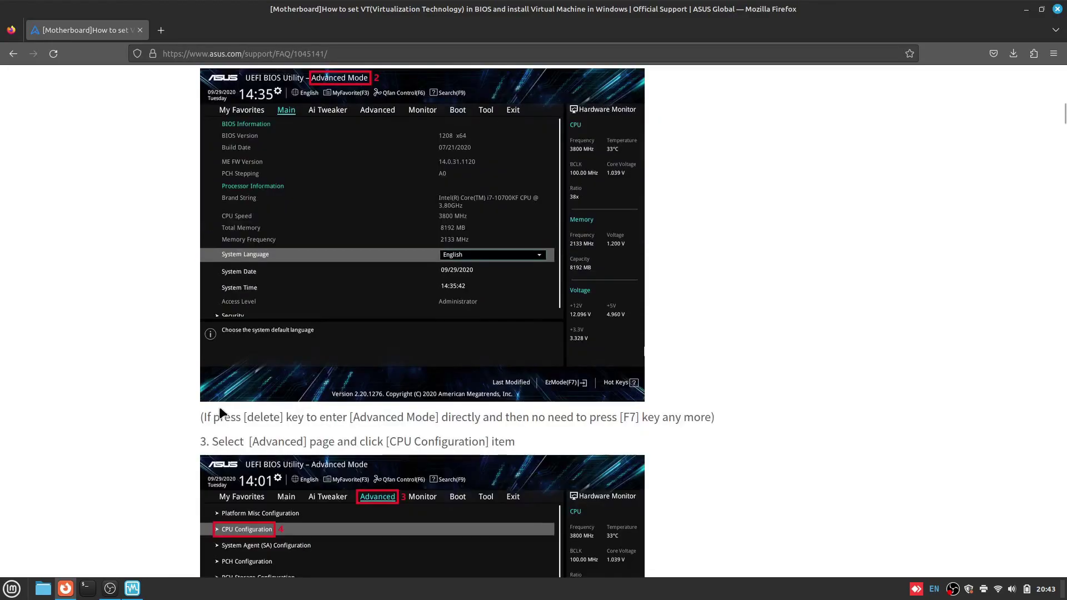
{"action": "scroll", "coordinate": [423, 321], "scroll_direction": "down", "scroll_amount": 7}
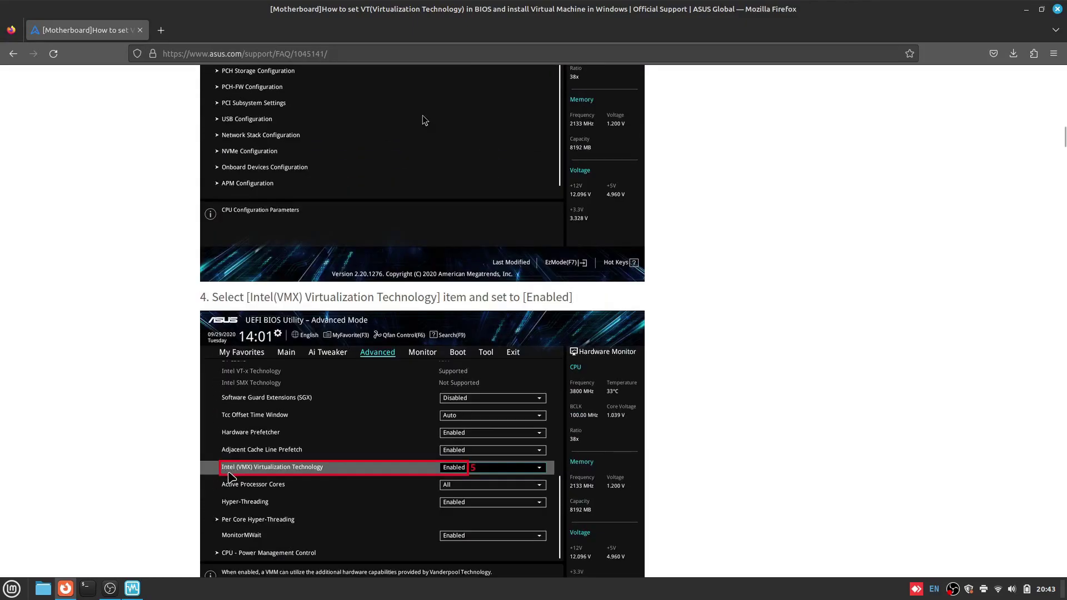
{"action": "scroll", "coordinate": [424, 120], "scroll_direction": "down", "scroll_amount": 6}
{"action": "scroll", "coordinate": [358, 524], "scroll_direction": "down", "scroll_amount": 16}
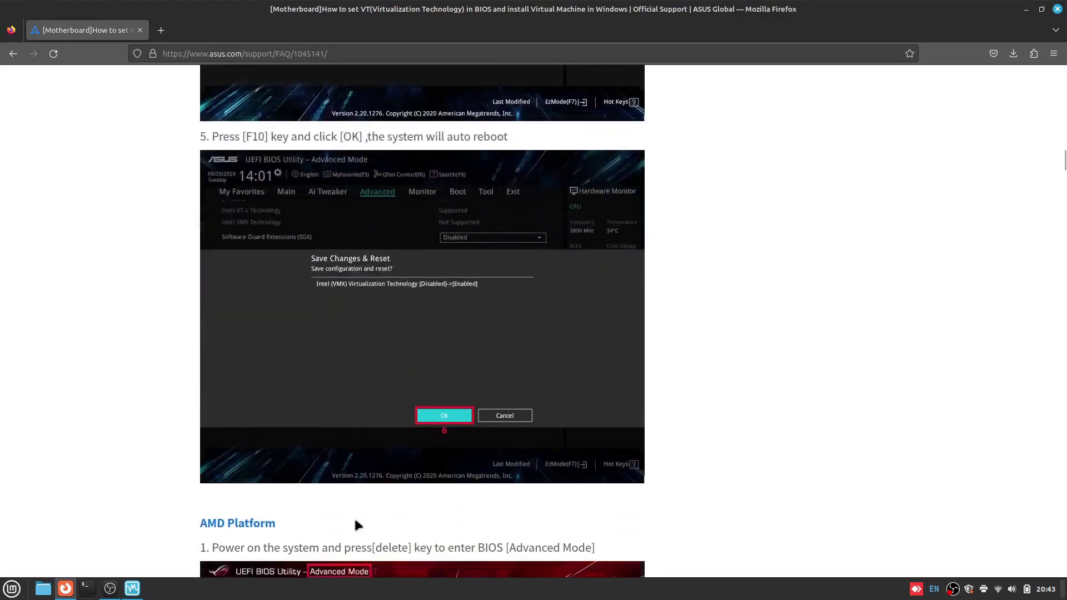
{"action": "scroll", "coordinate": [285, 398], "scroll_direction": "down", "scroll_amount": 7}
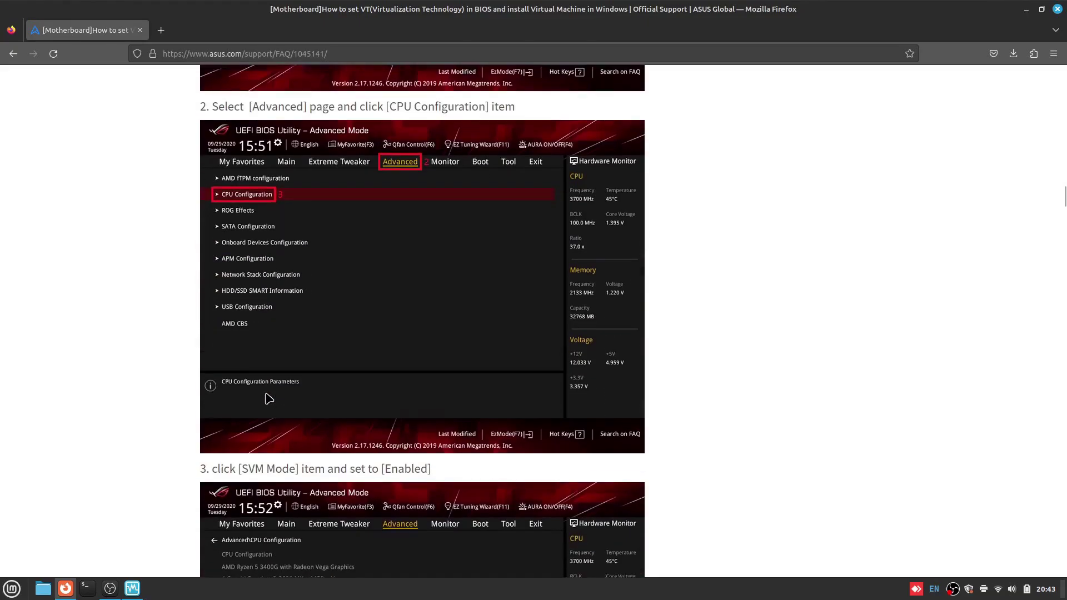
{"action": "scroll", "coordinate": [345, 417], "scroll_direction": "down", "scroll_amount": 1}
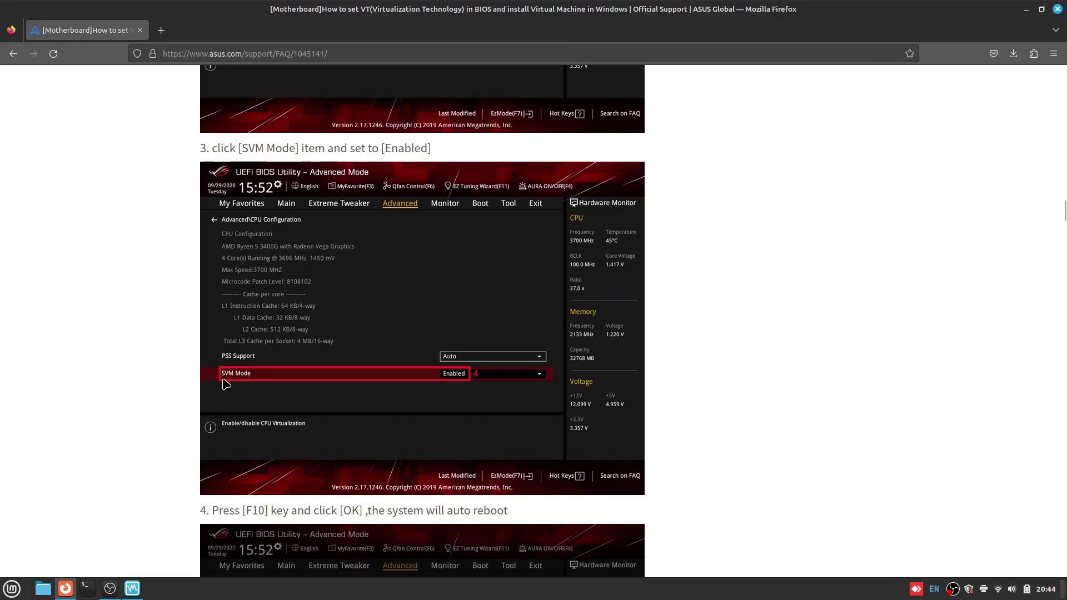
{"action": "left_click", "coordinate": [113, 589]}
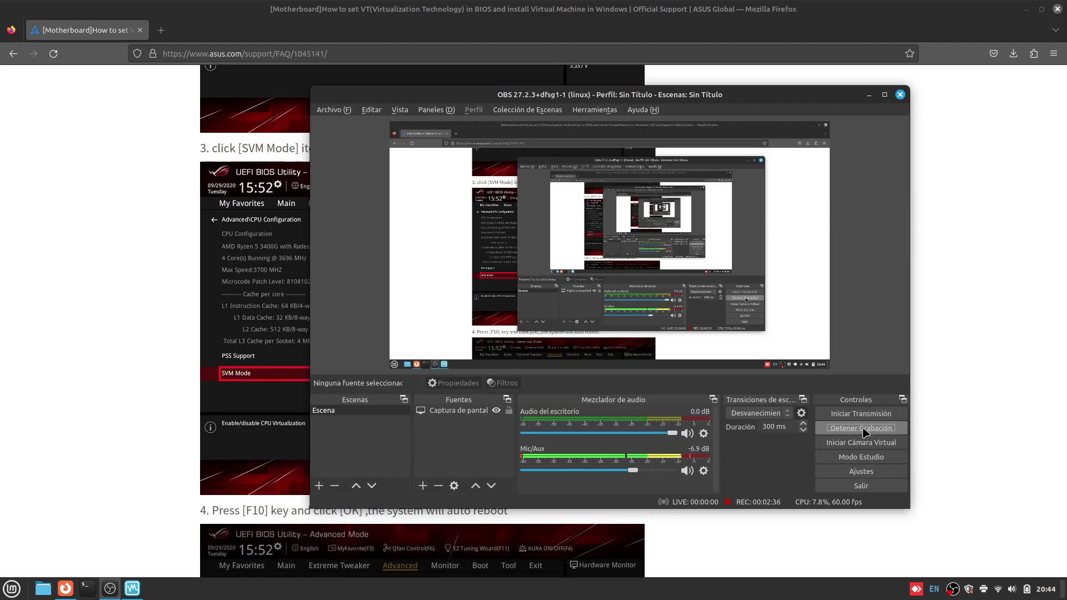
Move the OBS window further left.
{"action": "left_click_drag", "start_coordinate": [515, 96], "coordinate": [416, 88]}
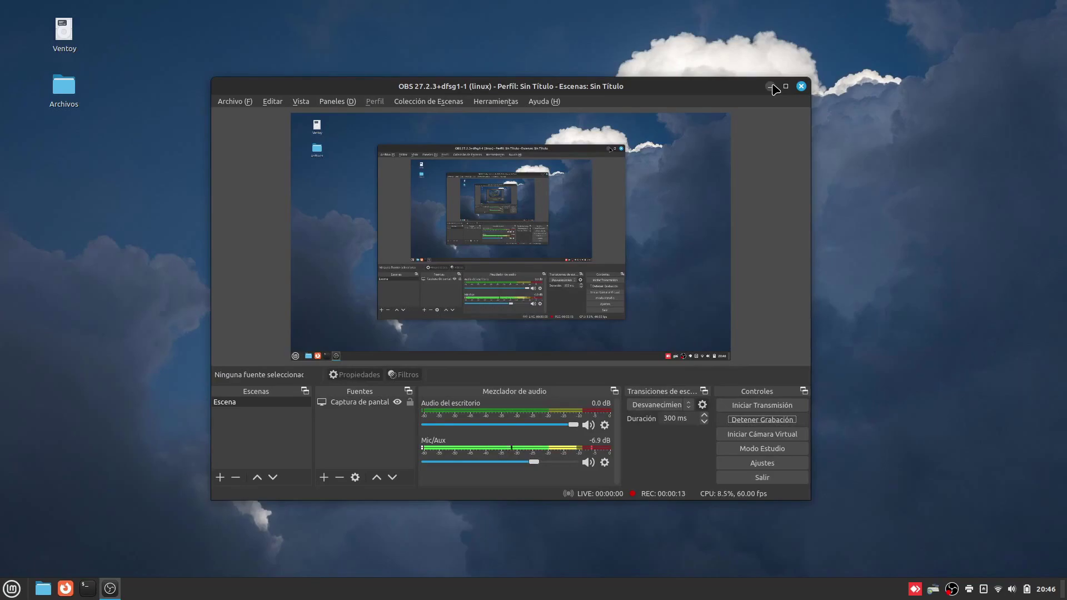
Hide OBS and relaunch VirtualBox from the Mint menu with 'virt'.
{"action": "left_click", "coordinate": [771, 87]}
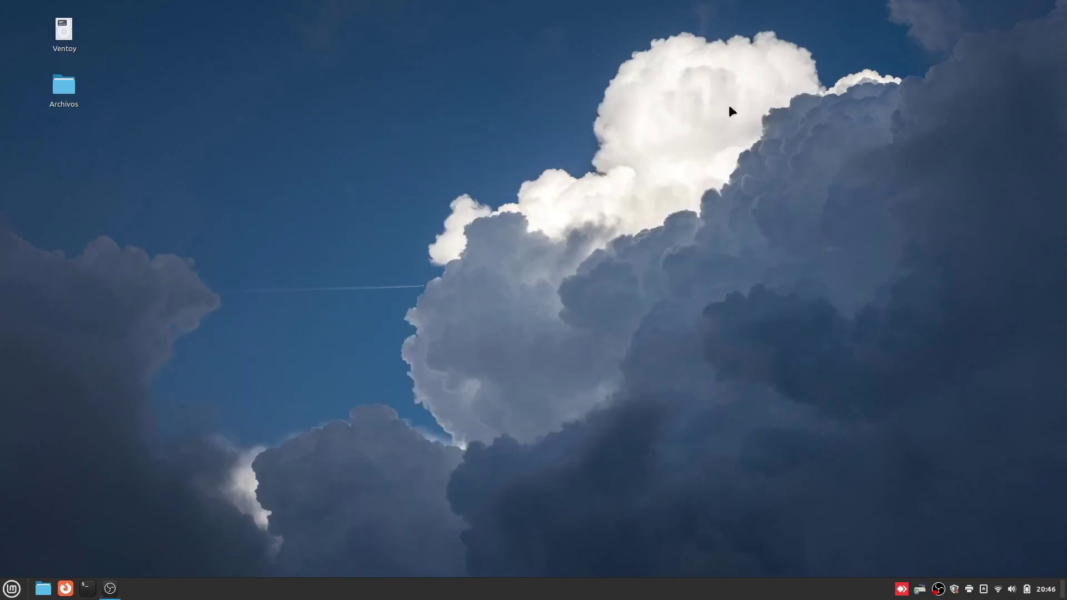
{"action": "left_click", "coordinate": [11, 589]}
{"action": "type", "text": "virt"}
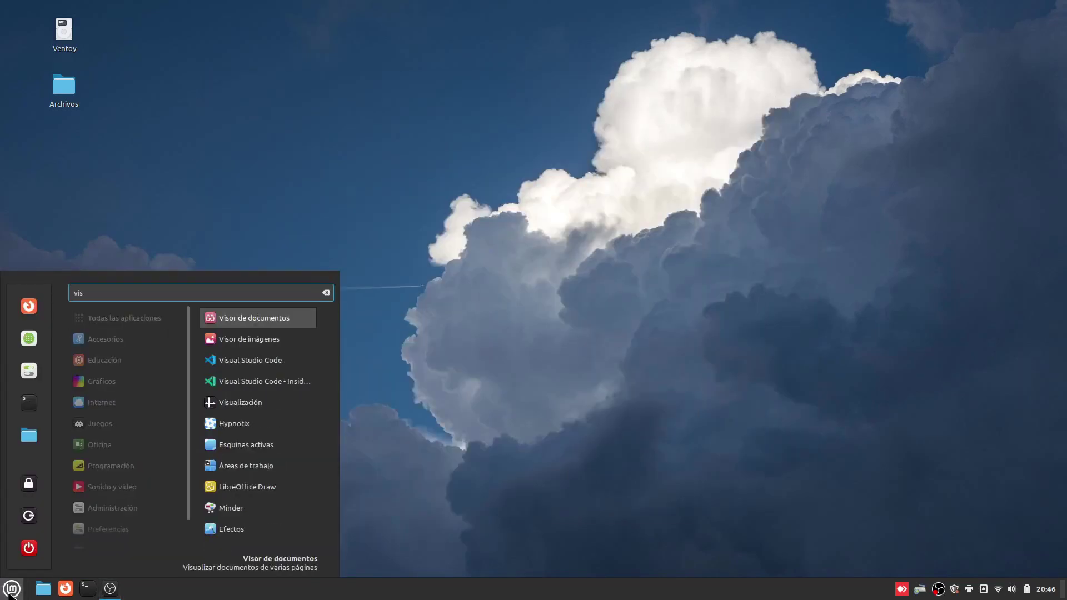
{"action": "key", "text": "Return"}
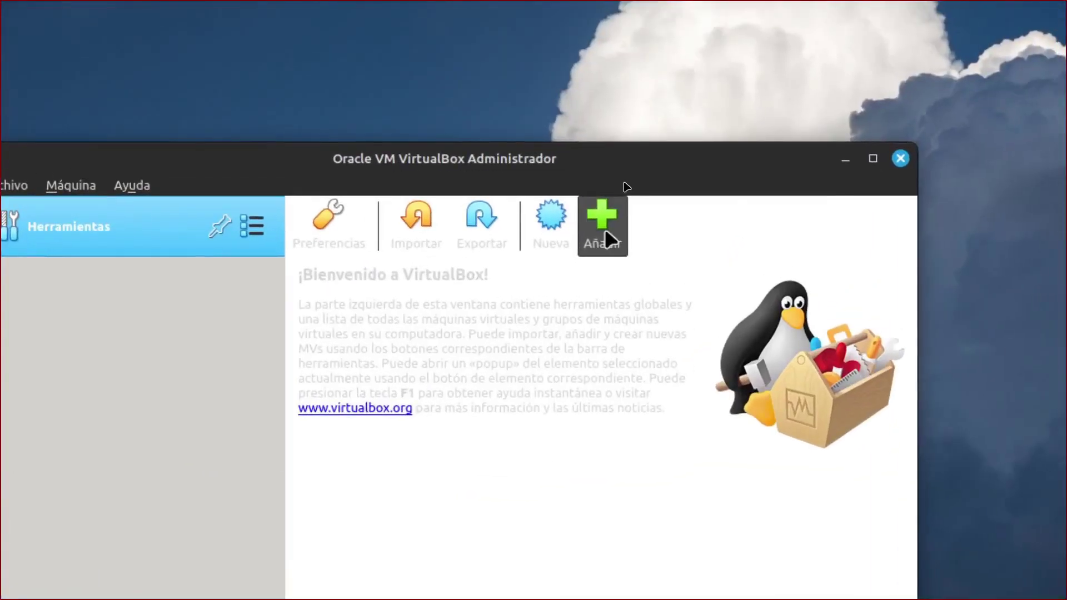
{"action": "left_click", "coordinate": [621, 179]}
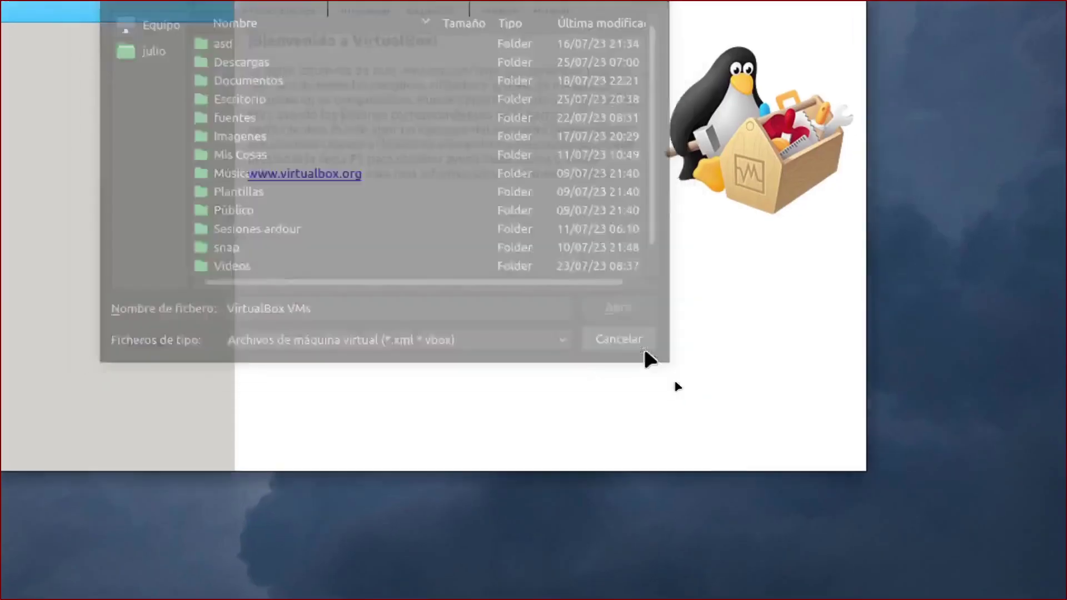
{"action": "left_click", "coordinate": [694, 580]}
Create the 'Windows 10' VM with 4096 MB memory and a new 50 GB VDI disk.
{"action": "left_click", "coordinate": [558, 219]}
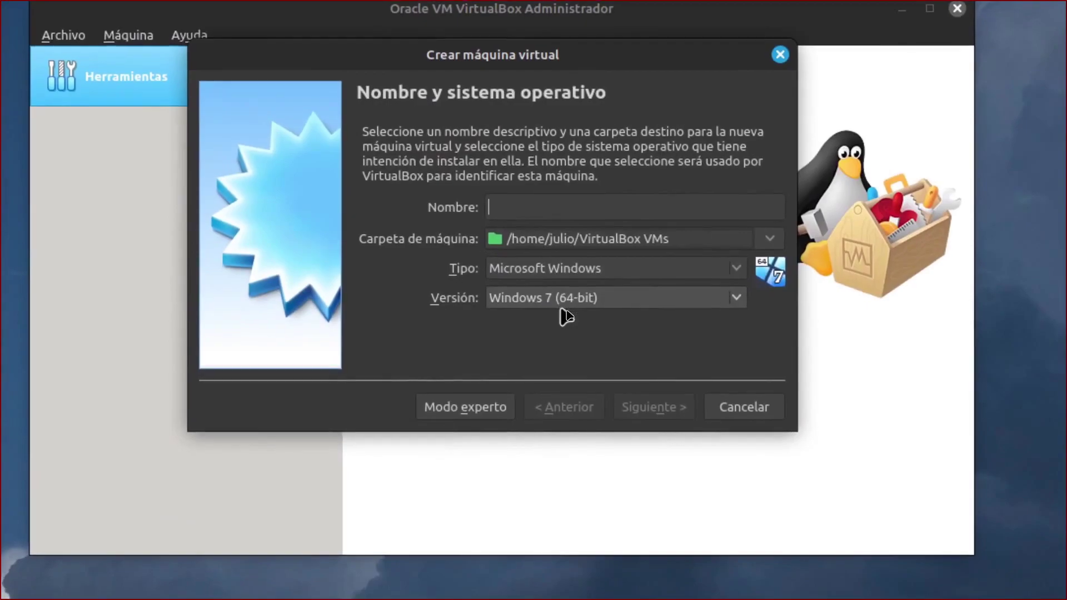
{"action": "type", "text": "Window"}
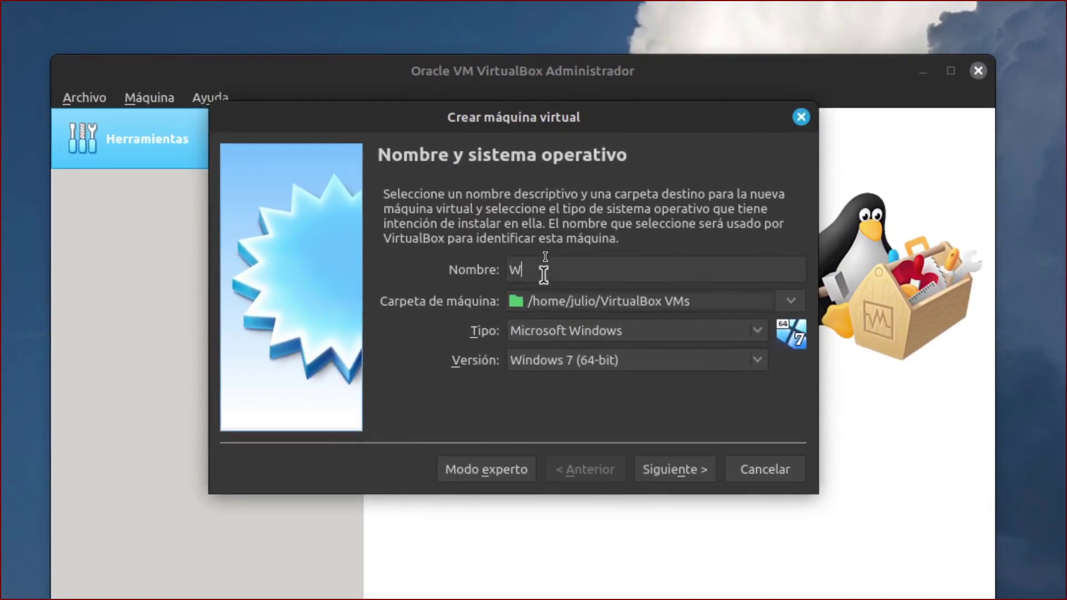
{"action": "type", "text": "s 10"}
{"action": "key", "text": "Return"}
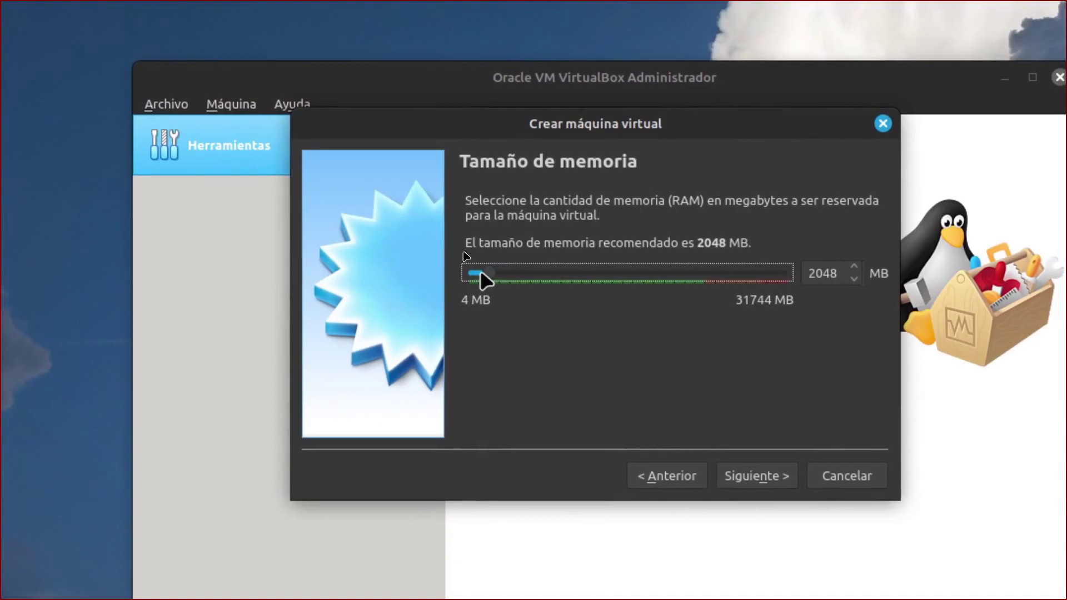
{"action": "left_click_drag", "start_coordinate": [485, 273], "coordinate": [505, 271]}
{"action": "left_click", "coordinate": [603, 324]}
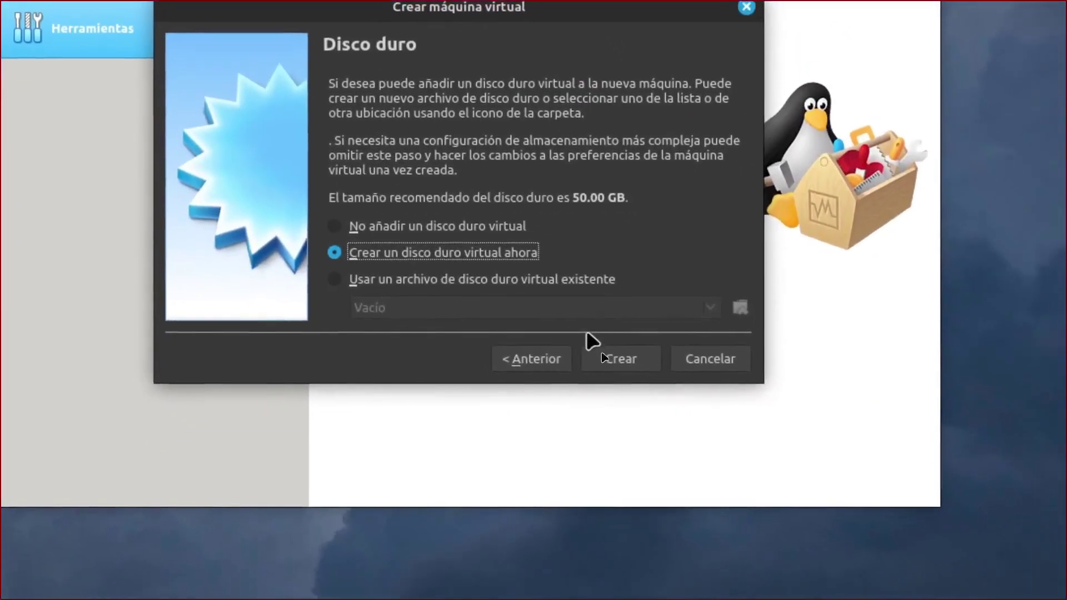
{"action": "left_click", "coordinate": [605, 322]}
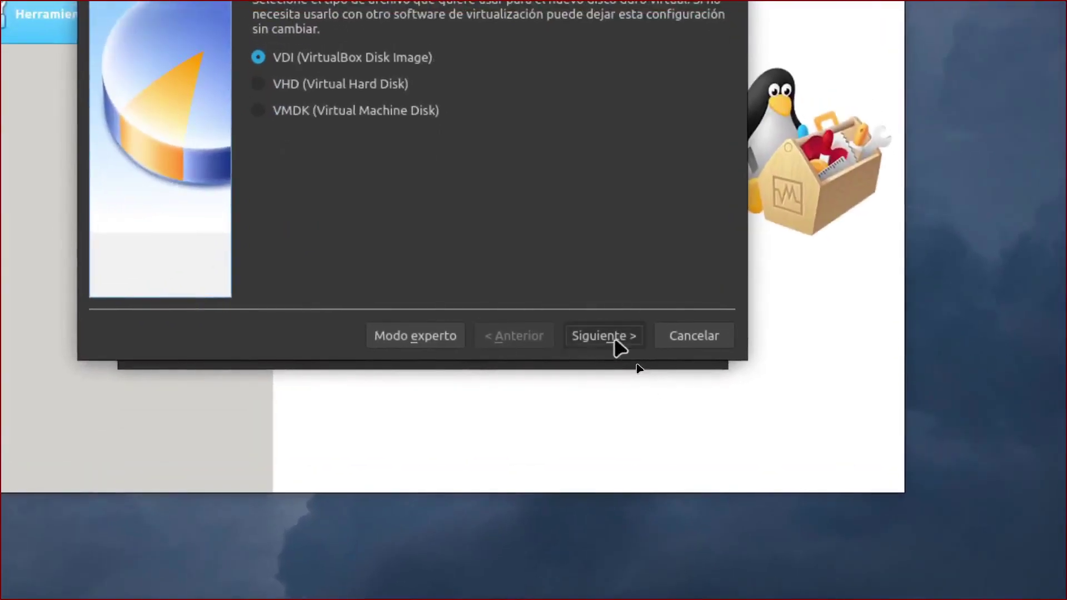
{"action": "left_click", "coordinate": [726, 466]}
{"action": "left_click", "coordinate": [614, 402]}
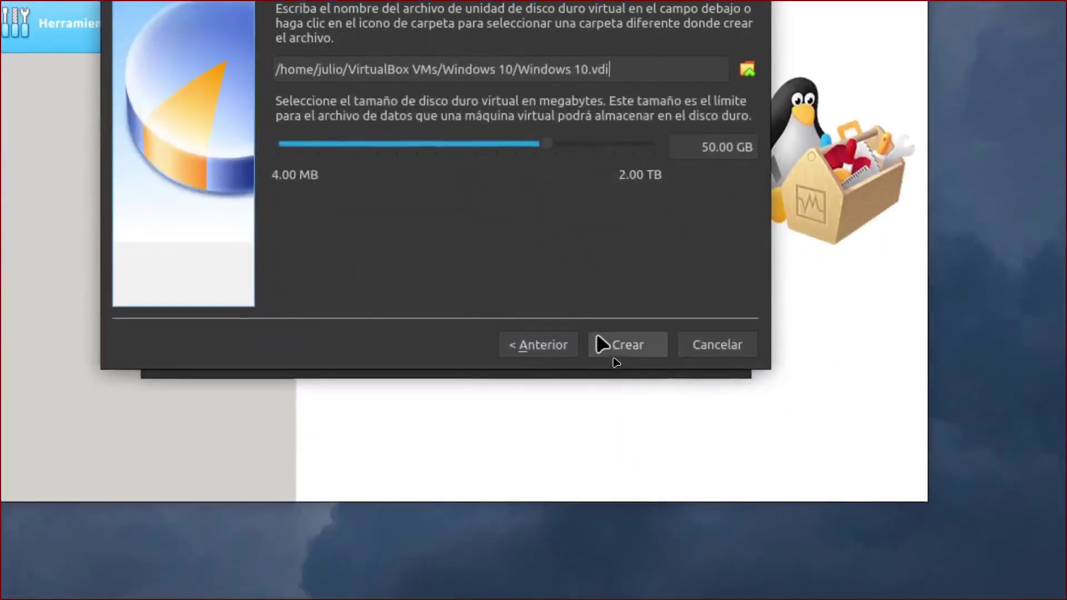
{"action": "left_click", "coordinate": [598, 340]}
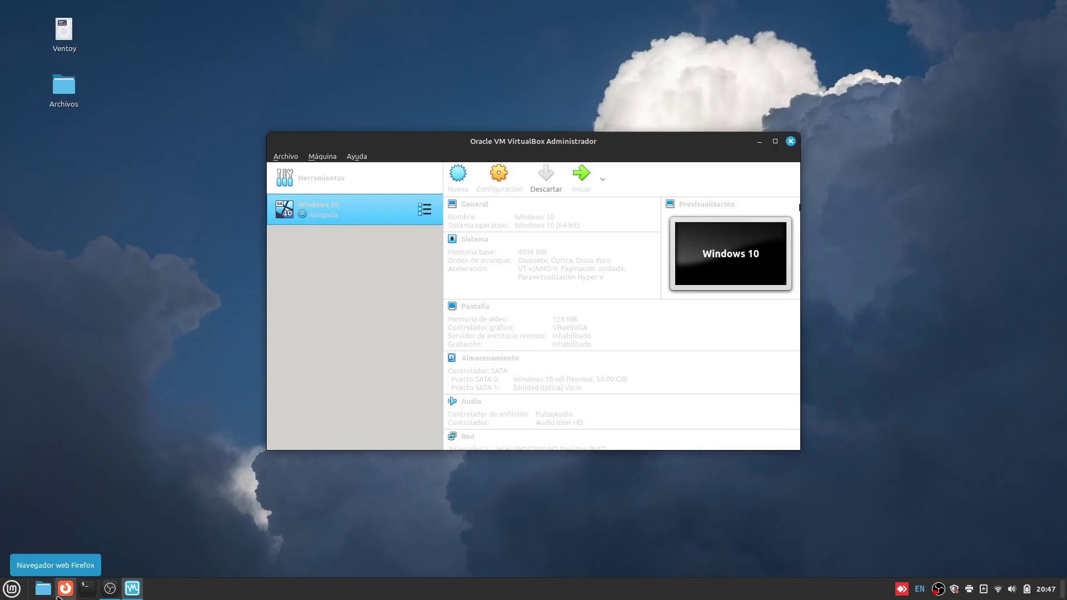
Start the Windows 10 VM without choosing a startup disk.
{"action": "left_click", "coordinate": [579, 183]}
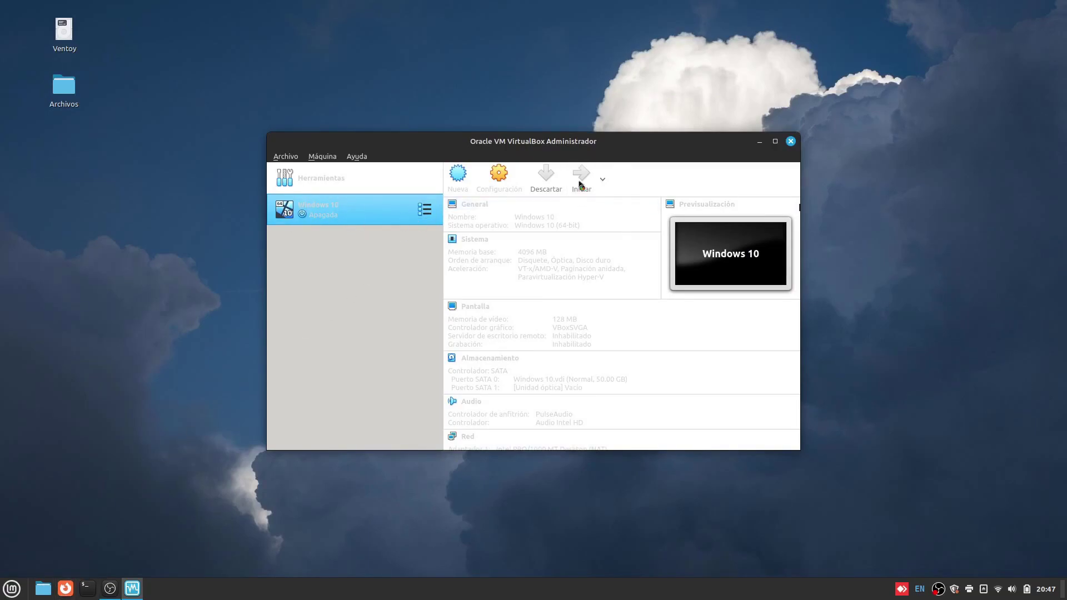
{"action": "left_click", "coordinate": [636, 365]}
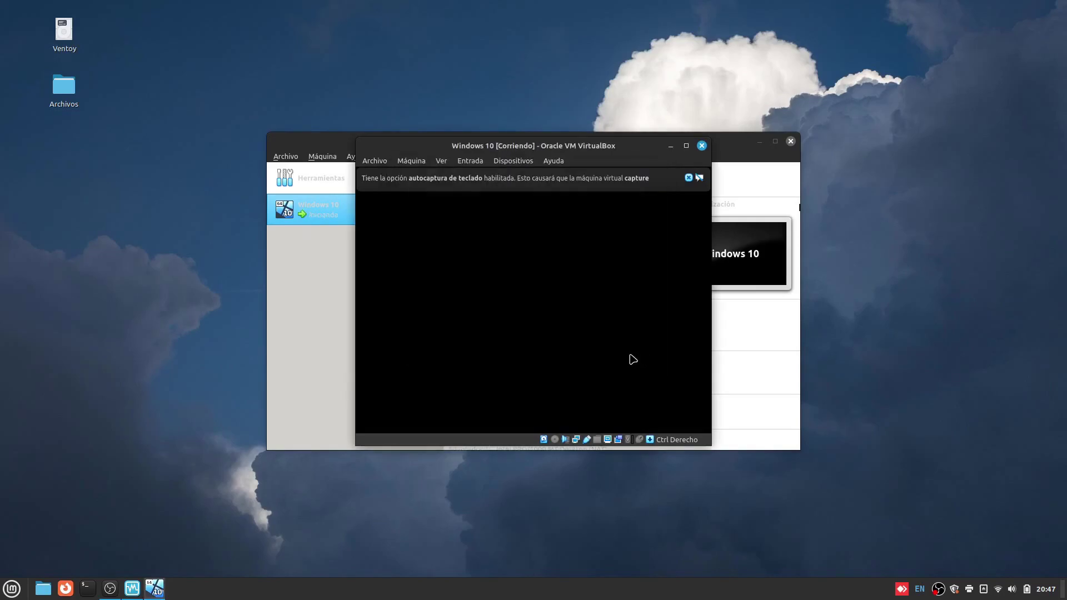
{"action": "left_click", "coordinate": [65, 588]}
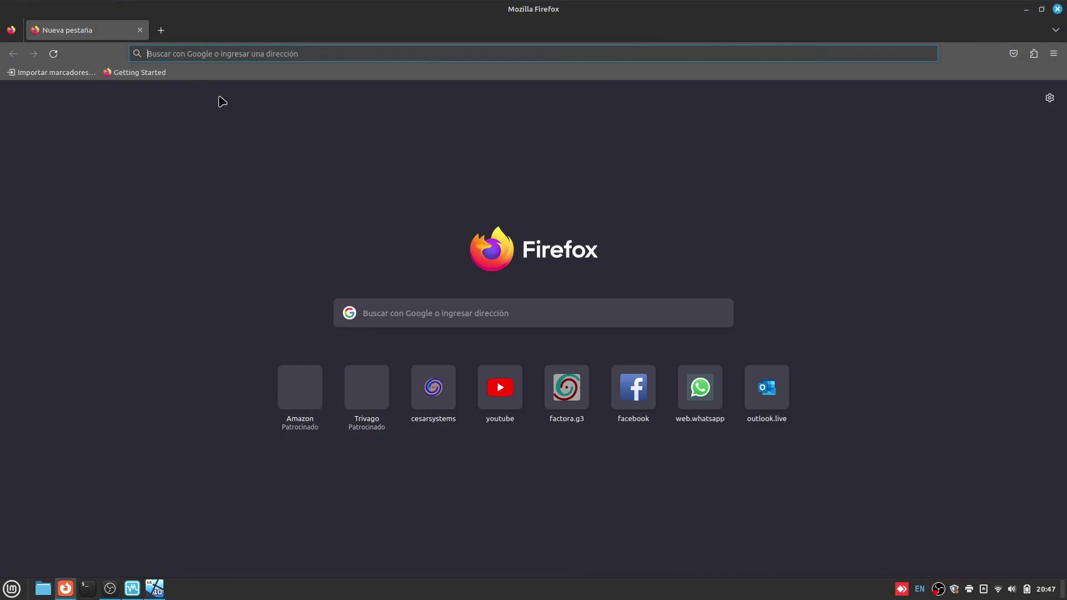
Search Google for 'windows 10 iso'.
{"action": "left_click", "coordinate": [171, 52]}
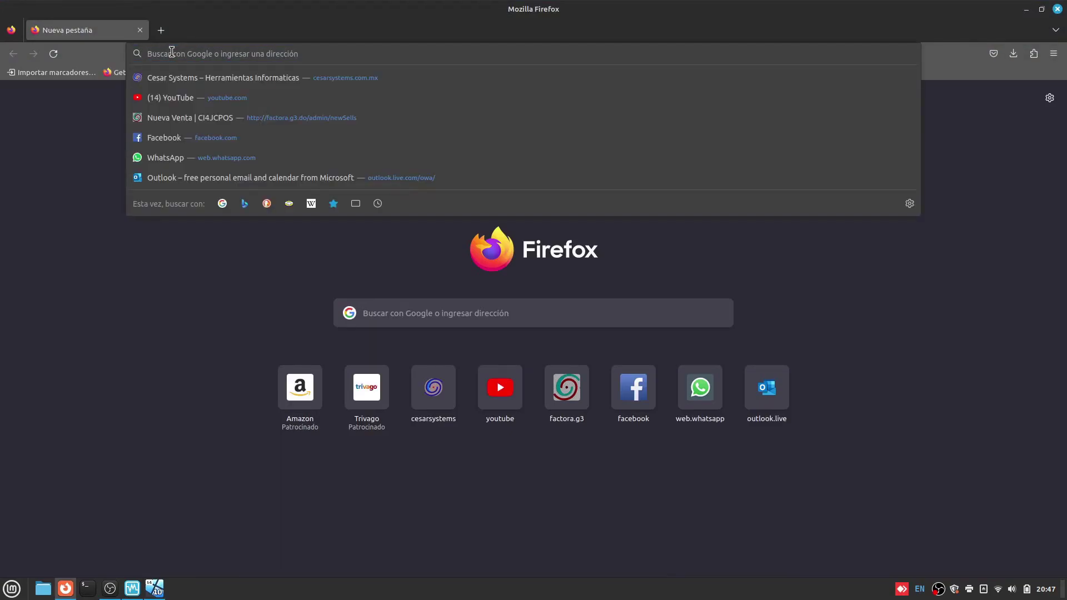
{"action": "type", "text": "windows"}
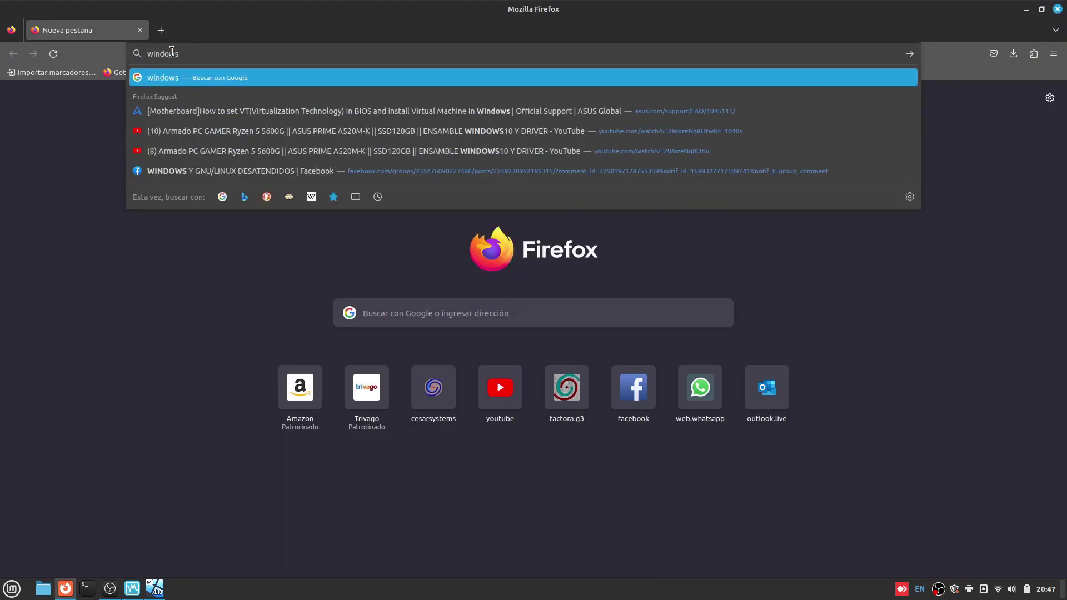
{"action": "key", "text": "Return"}
{"action": "left_click", "coordinate": [232, 101]}
{"action": "type", "text": "10 iso"}
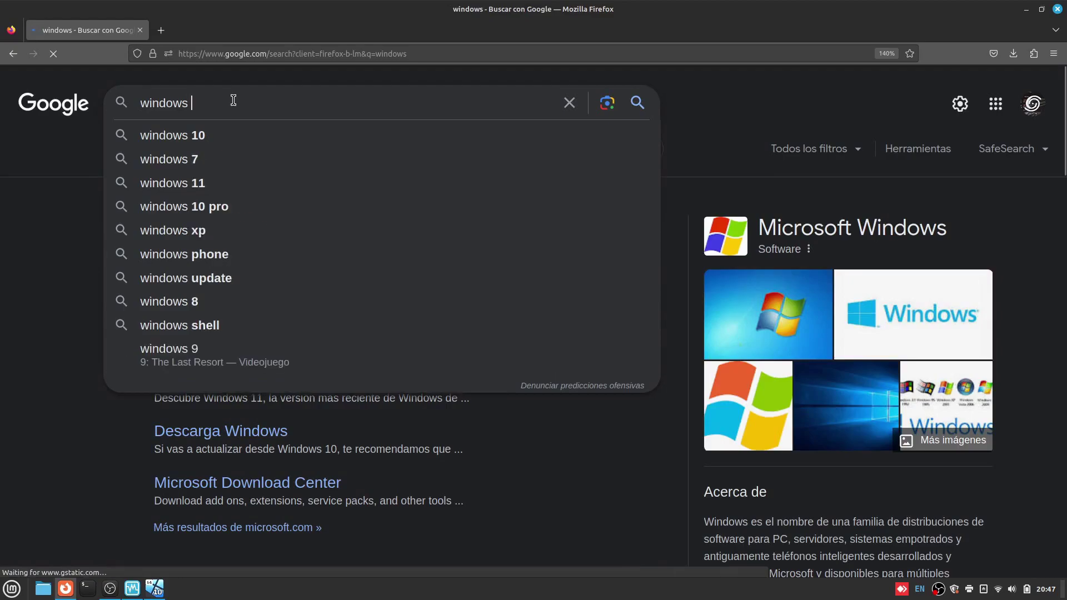
{"action": "key", "text": "Return"}
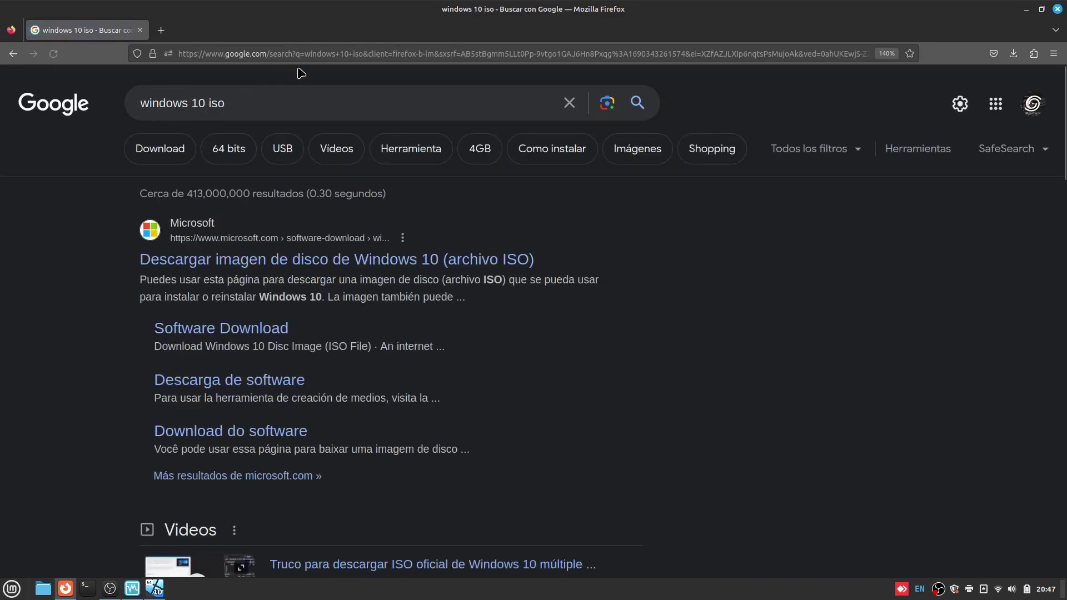
Open Microsoft's Windows 10 ISO page and choose the multi-edition ISO edition.
{"action": "left_click", "coordinate": [313, 260]}
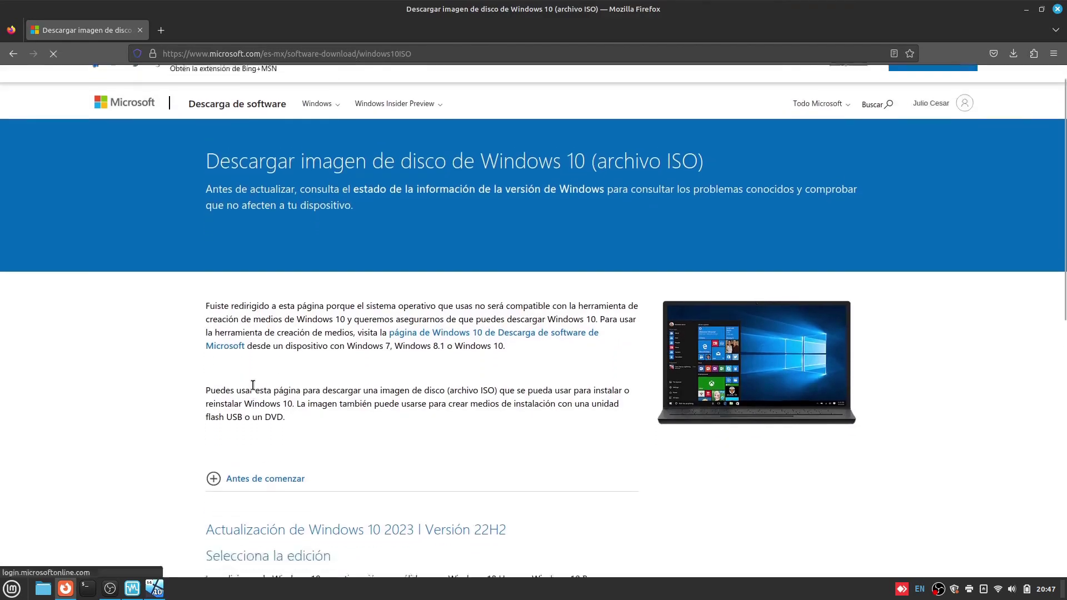
{"action": "scroll", "coordinate": [256, 388], "scroll_direction": "down", "scroll_amount": 3}
{"action": "left_click", "coordinate": [259, 397]}
{"action": "left_click", "coordinate": [254, 437]}
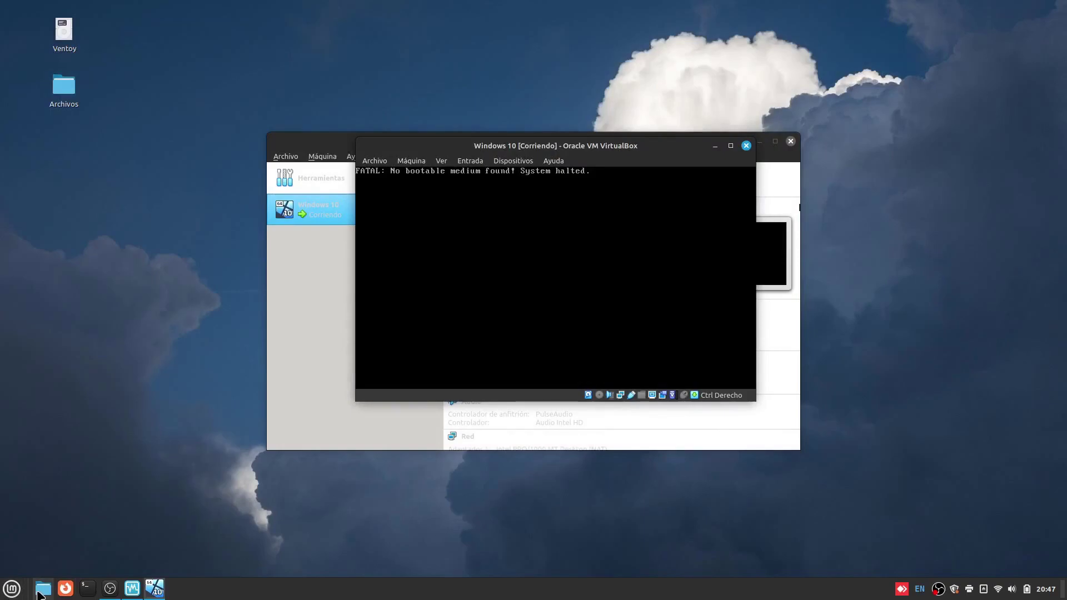
{"action": "left_click", "coordinate": [42, 588]}
Copy Win10_21H1_Spanish(Mexico)_x64.iso from the Ventoy drive into the Archivos folder.
{"action": "left_click", "coordinate": [67, 273]}
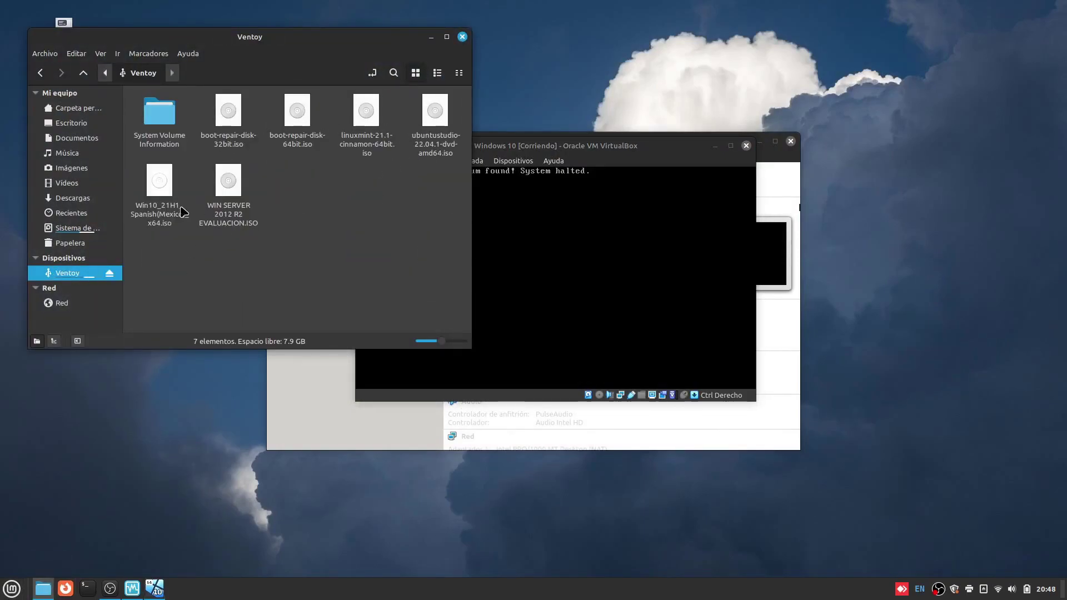
{"action": "left_click", "coordinate": [189, 211]}
{"action": "key", "text": "ctrl+c"}
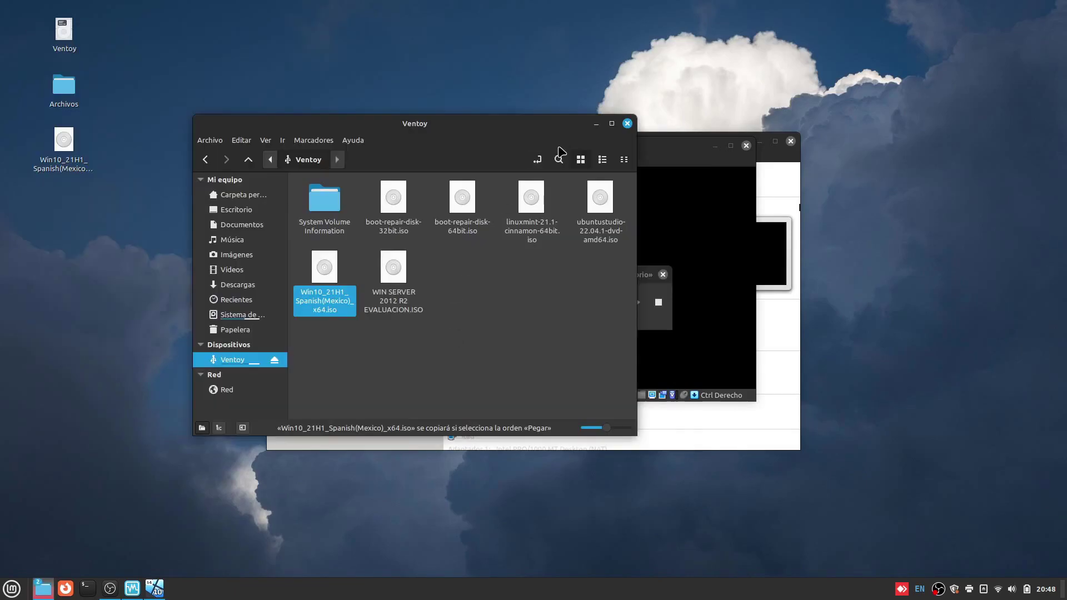
{"action": "left_click", "coordinate": [596, 121]}
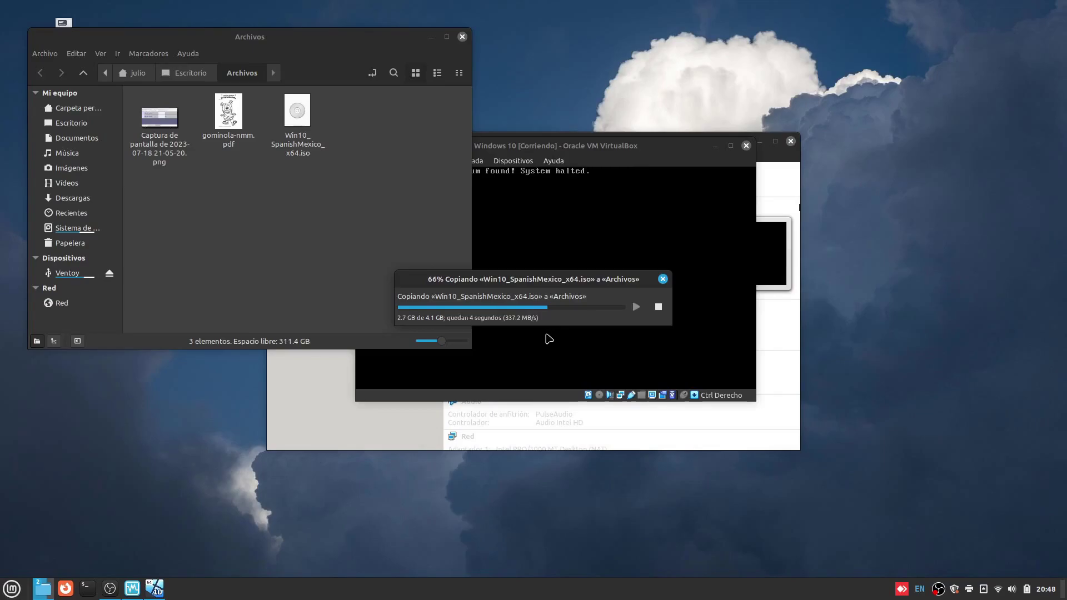
{"action": "left_click_drag", "start_coordinate": [549, 277], "coordinate": [416, 270]}
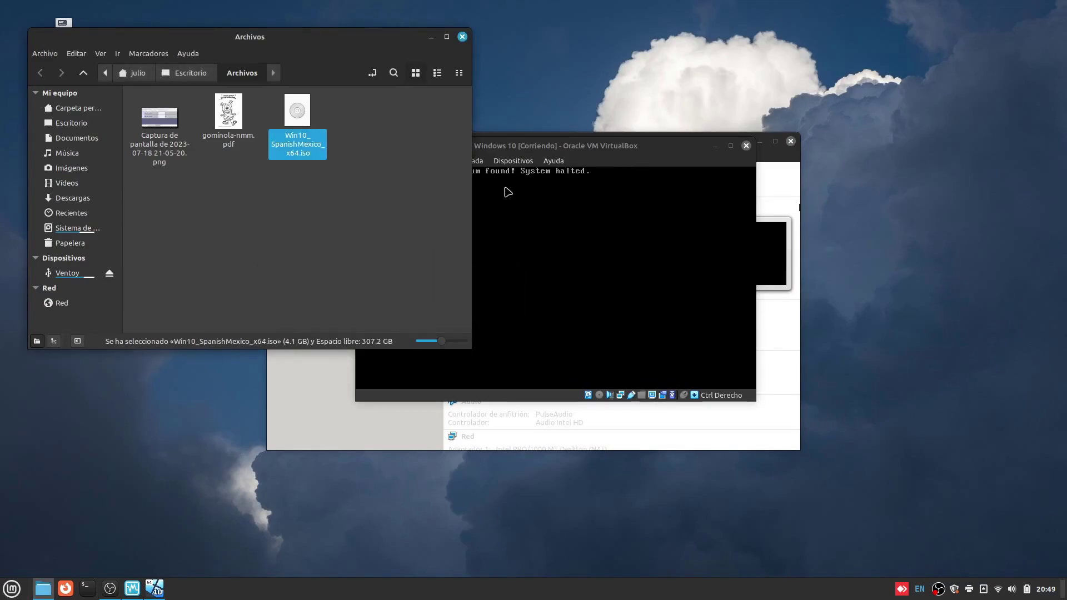
Browse the VM's optical drive disk-image options, then close them without changes.
{"action": "left_click", "coordinate": [512, 160]}
{"action": "mouse_move", "coordinate": [507, 175]}
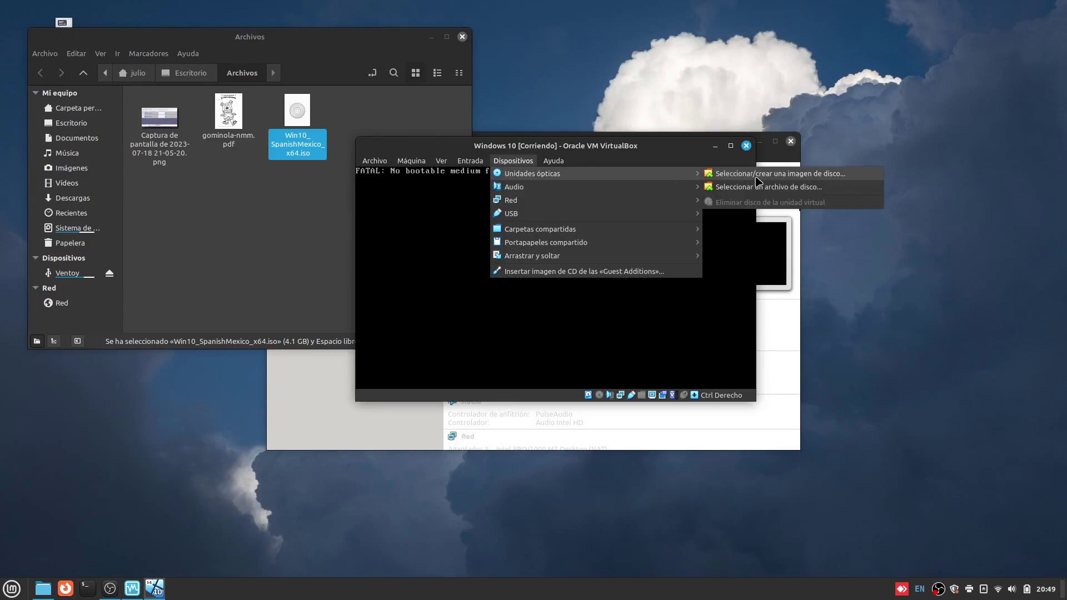
{"action": "left_click", "coordinate": [758, 176]}
{"action": "left_click", "coordinate": [395, 188]}
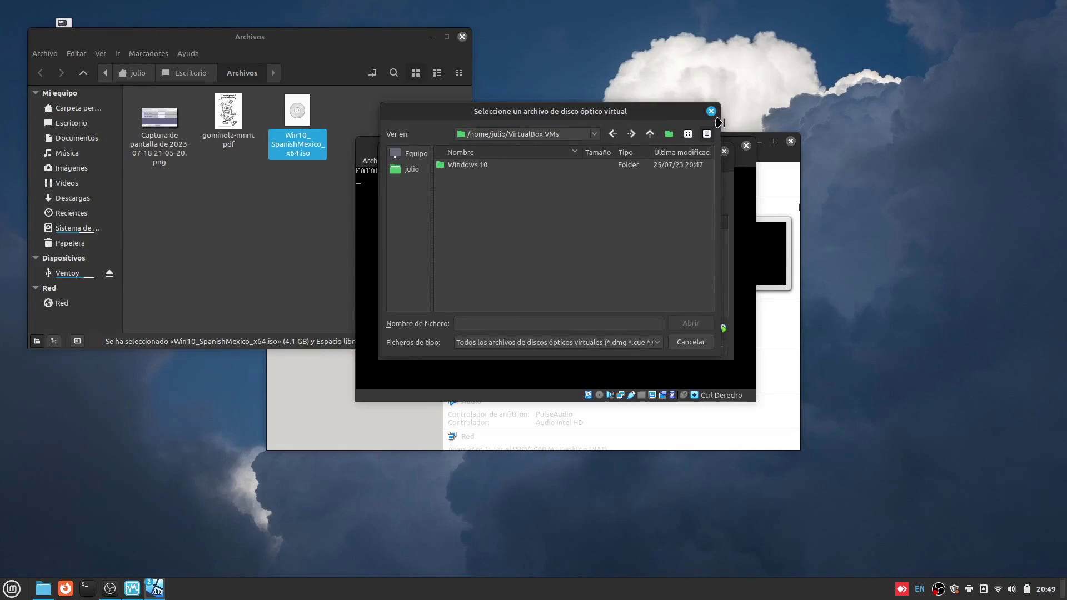
{"action": "left_click", "coordinate": [710, 111]}
{"action": "left_click", "coordinate": [724, 151]}
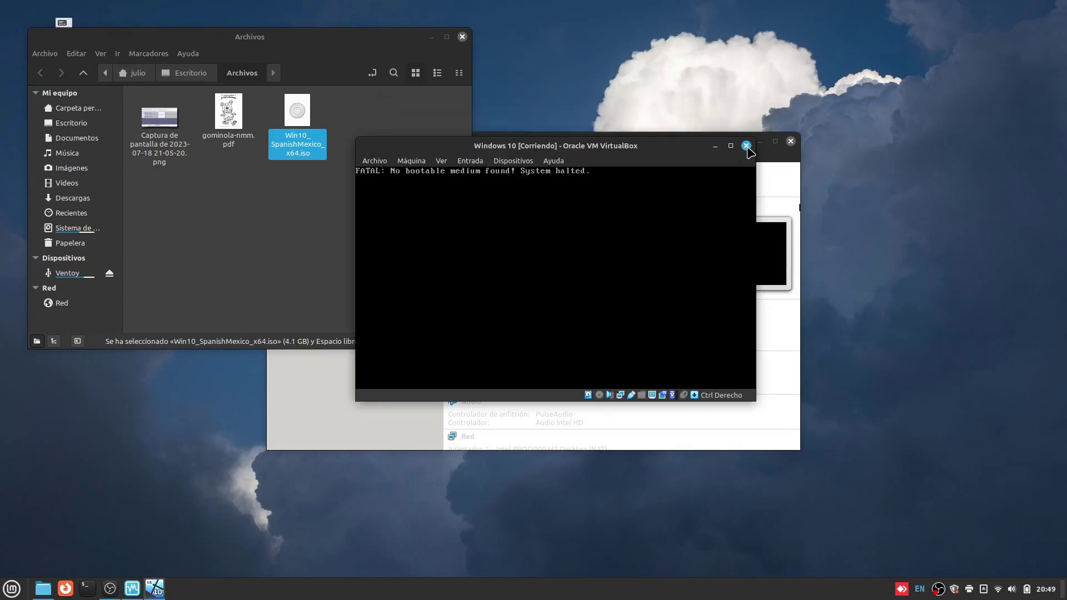
Power off the Windows 10 VM and start it again.
{"action": "left_click", "coordinate": [746, 145]}
{"action": "left_click", "coordinate": [267, 209]}
{"action": "left_click", "coordinate": [325, 228]}
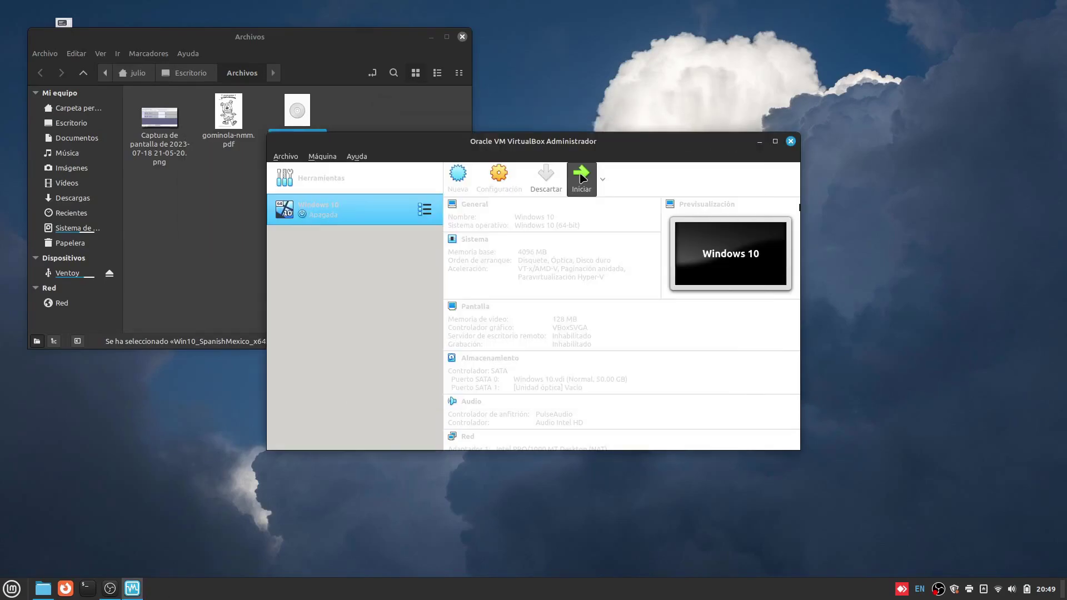
{"action": "left_click", "coordinate": [586, 164]}
{"action": "left_click", "coordinate": [381, 175]}
{"action": "left_click", "coordinate": [733, 178]}
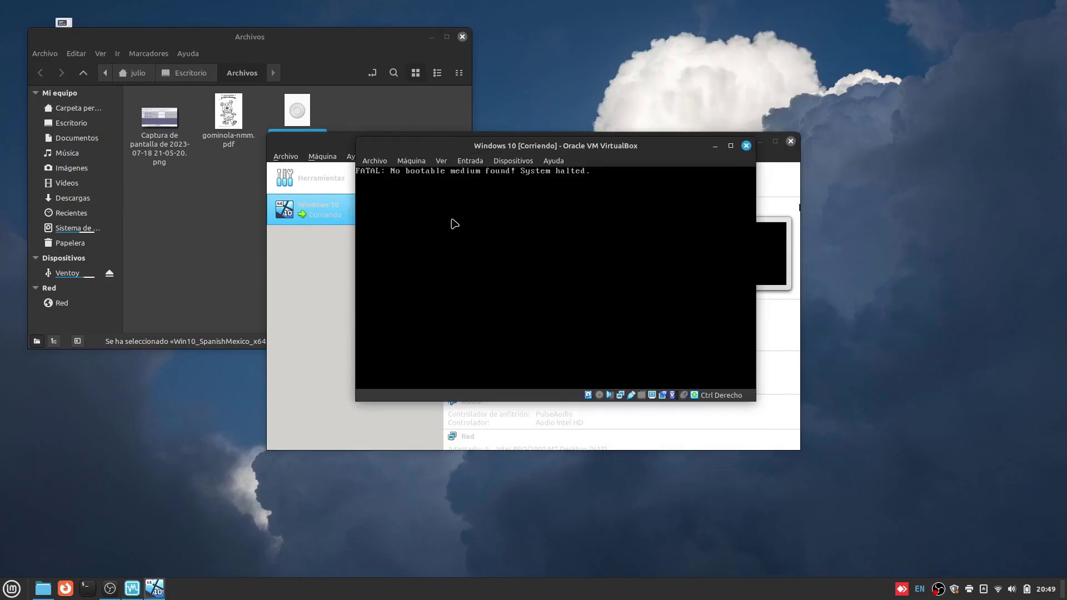
Load Win10_SpanishMexico_x64.iso from Escritorio/Archivos into the VM's optical drive.
{"action": "left_click", "coordinate": [512, 161]}
{"action": "mouse_move", "coordinate": [536, 174]}
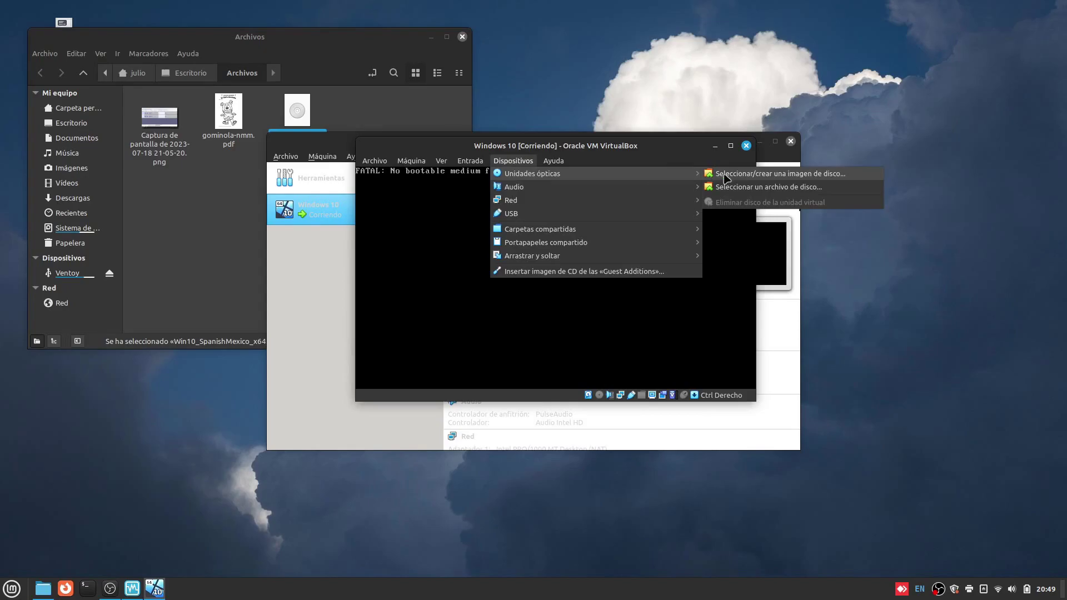
{"action": "left_click", "coordinate": [739, 189]}
{"action": "left_click", "coordinate": [525, 151]}
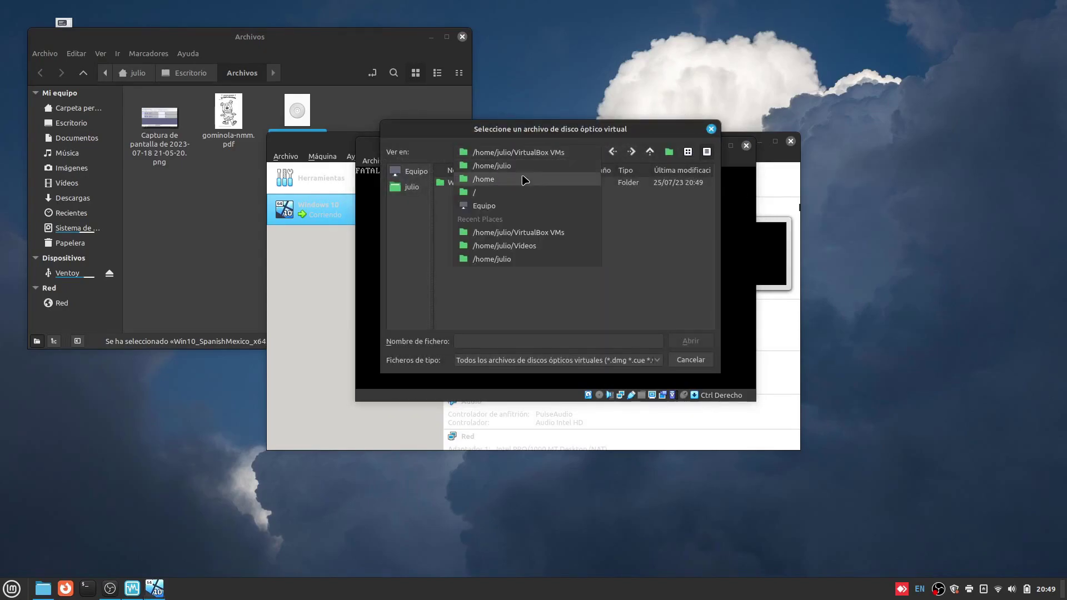
{"action": "left_click", "coordinate": [525, 173]}
{"action": "double_click", "coordinate": [461, 182]}
{"action": "double_click", "coordinate": [472, 215]}
{"action": "double_click", "coordinate": [473, 183]}
{"action": "left_click", "coordinate": [472, 186]}
{"action": "double_click", "coordinate": [472, 187]}
{"action": "left_click", "coordinate": [411, 161]}
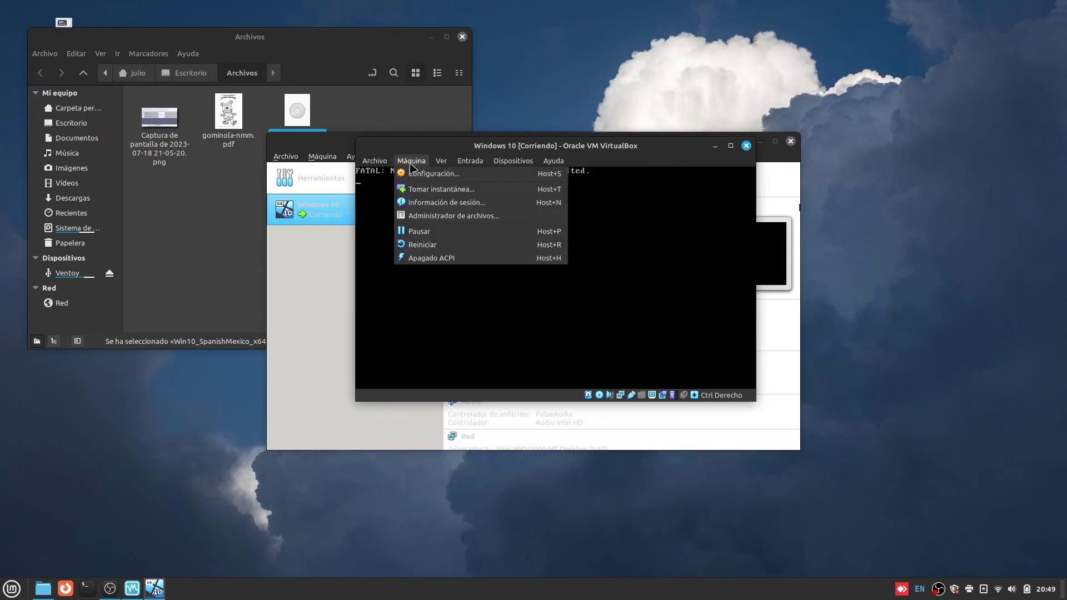
Reboot the VM from the ISO and begin setup in Español (México), skipping the product key.
{"action": "left_click", "coordinate": [422, 244]}
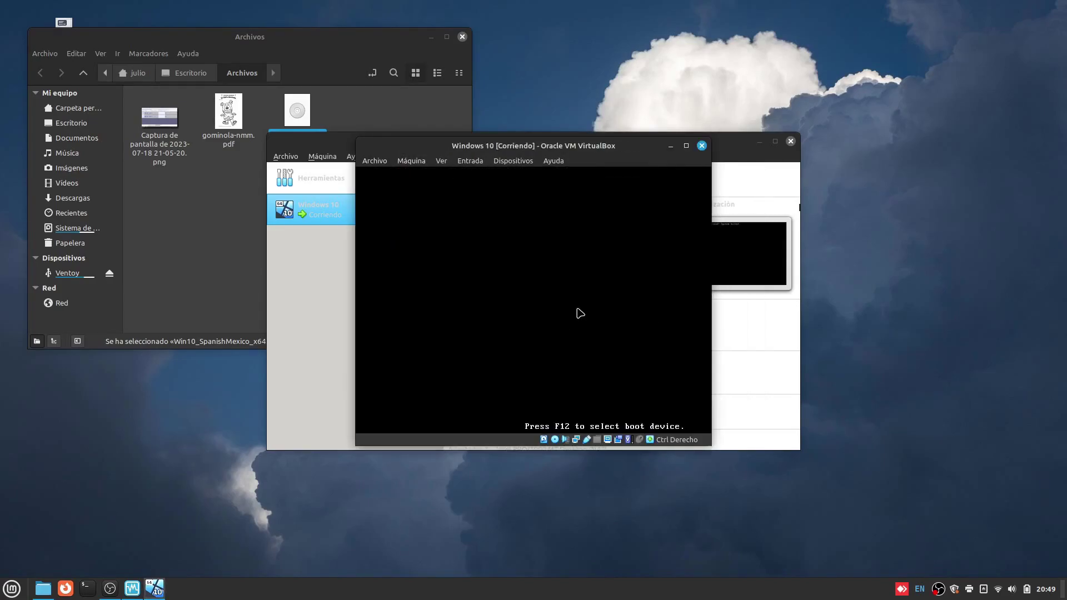
{"action": "double_click", "coordinate": [705, 45]}
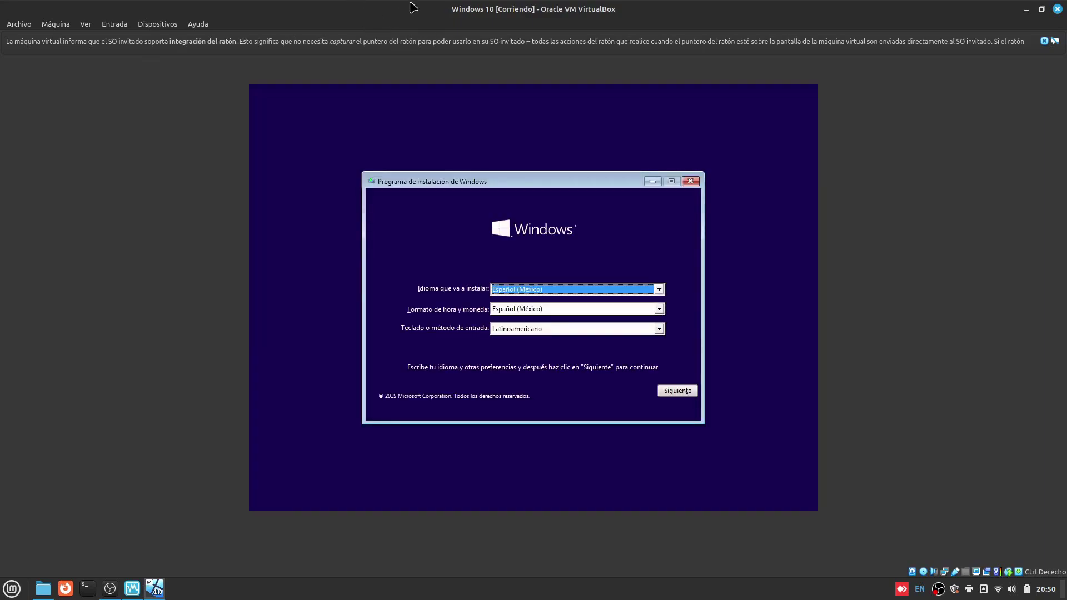
{"action": "left_click", "coordinate": [1042, 9]}
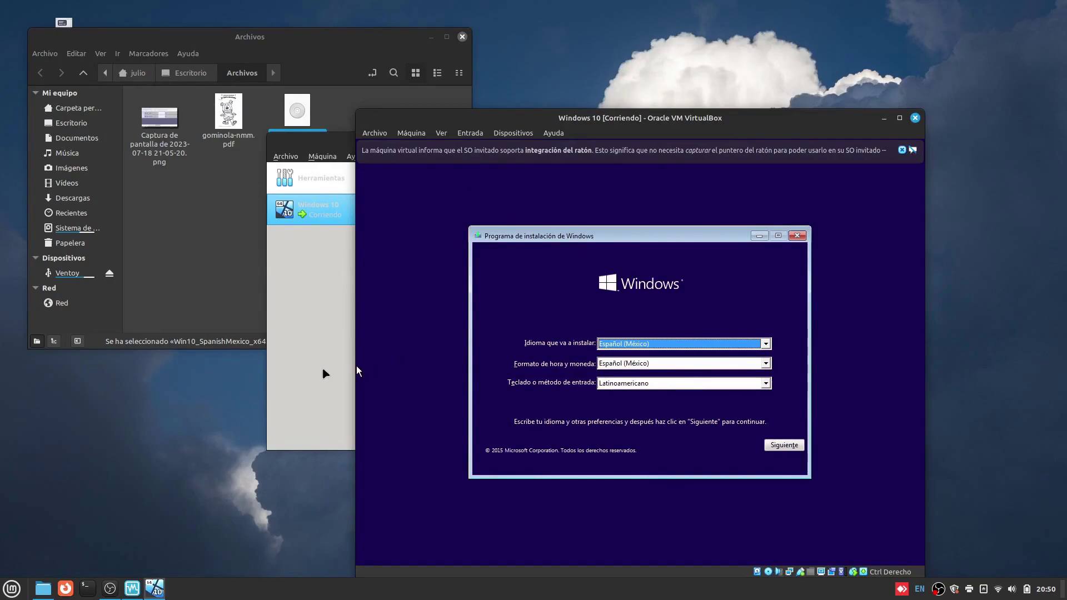
{"action": "left_click", "coordinate": [780, 445]}
{"action": "left_click", "coordinate": [644, 361]}
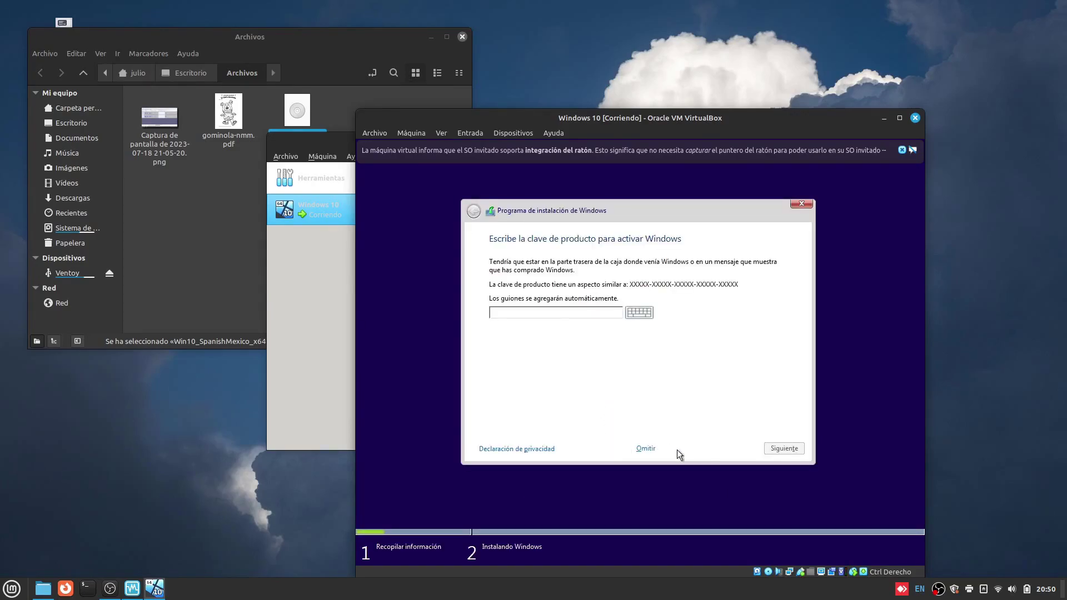
{"action": "left_click", "coordinate": [645, 449]}
{"action": "left_click", "coordinate": [782, 446]}
Accept the license and choose a custom install on the 50 GB unallocated disk.
{"action": "left_click", "coordinate": [554, 423]}
{"action": "left_click_drag", "start_coordinate": [784, 273], "coordinate": [790, 407]}
{"action": "left_click", "coordinate": [784, 447]}
{"action": "left_click", "coordinate": [598, 397]}
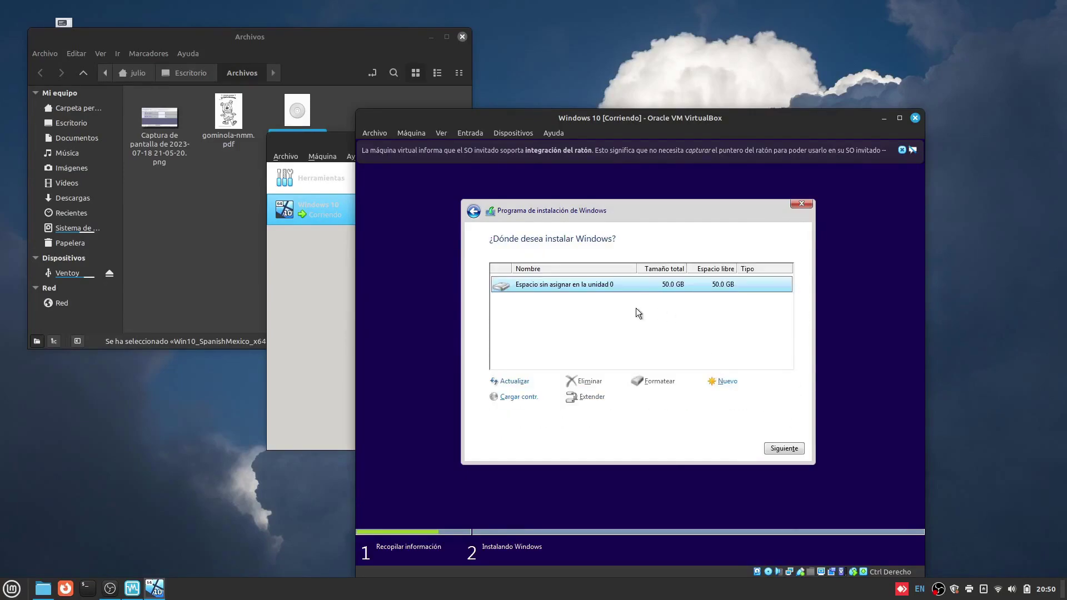
{"action": "left_click", "coordinate": [785, 448]}
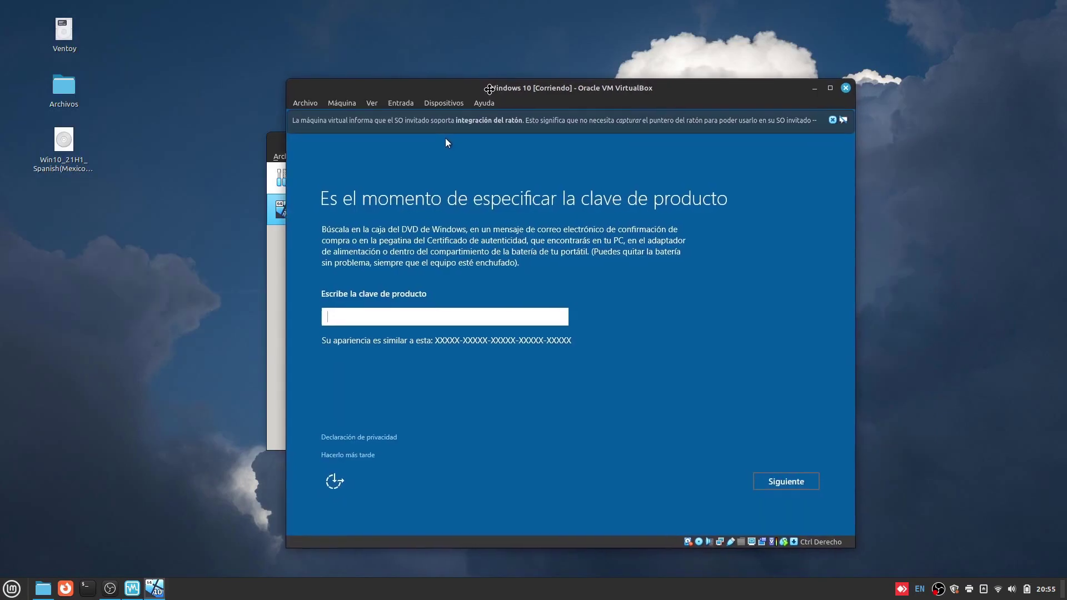
{"action": "left_click_drag", "start_coordinate": [488, 89], "coordinate": [474, 87]}
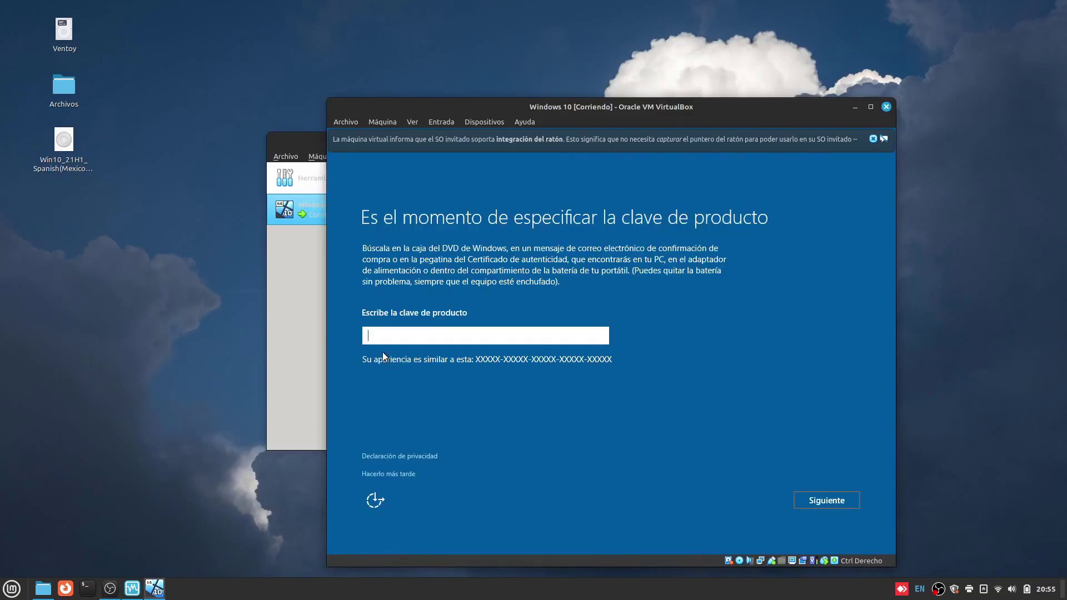
Defer the product key and turn off contacts, handwriting, advertising ID and location settings.
{"action": "left_click", "coordinate": [387, 477]}
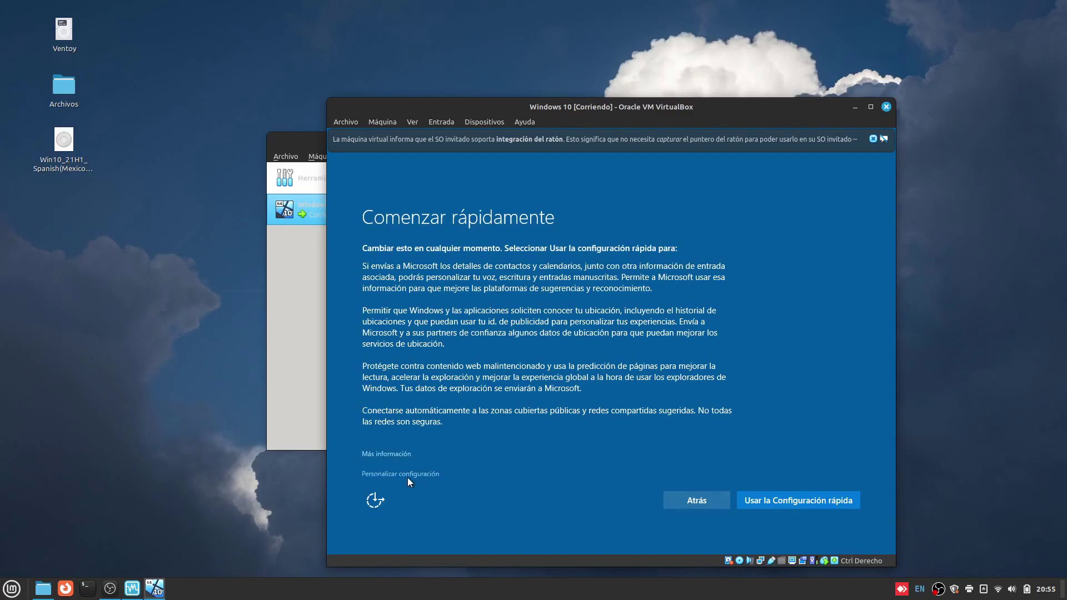
{"action": "left_click", "coordinate": [407, 476]}
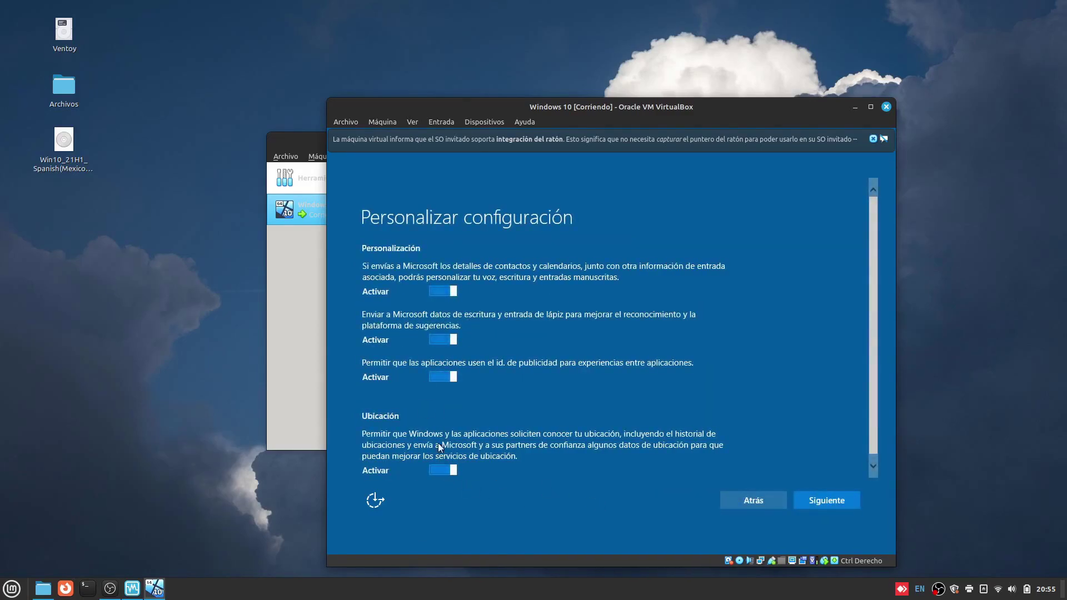
{"action": "left_click", "coordinate": [448, 292]}
{"action": "left_click", "coordinate": [439, 339]}
{"action": "left_click", "coordinate": [435, 376]}
{"action": "left_click", "coordinate": [434, 467]}
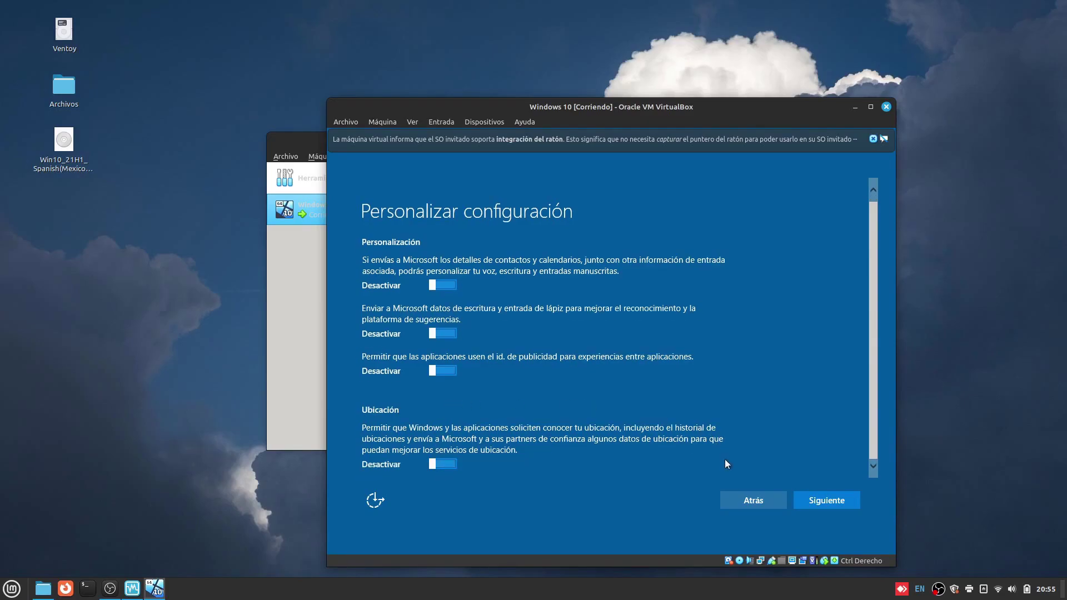
{"action": "left_click", "coordinate": [809, 503]}
Turn off SmartScreen, page prediction, hotspots, shared networks and error reporting, then continue.
{"action": "left_click", "coordinate": [444, 308]}
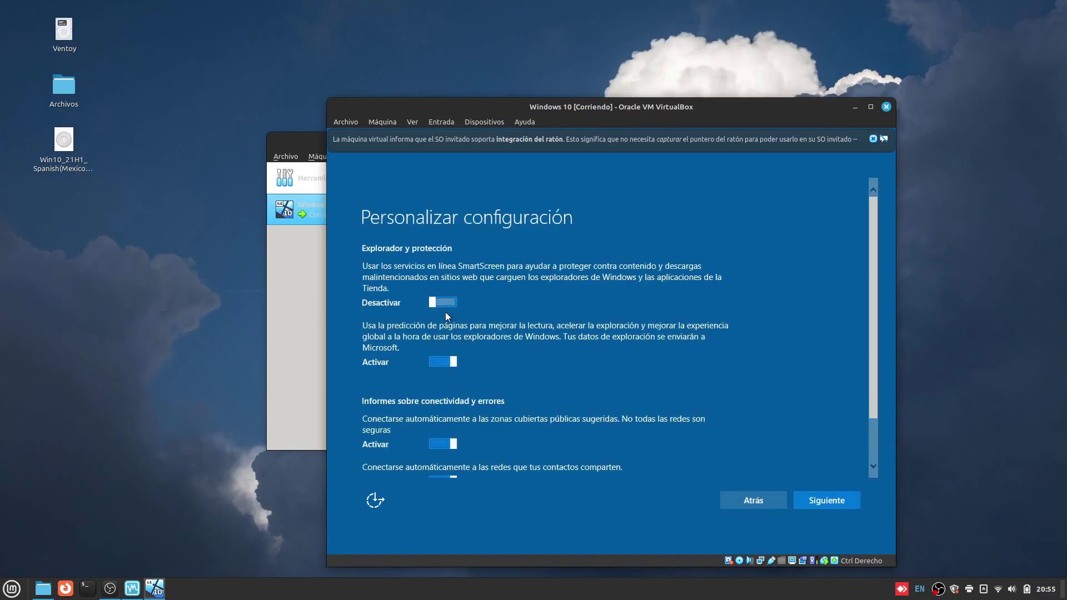
{"action": "left_click", "coordinate": [444, 363]}
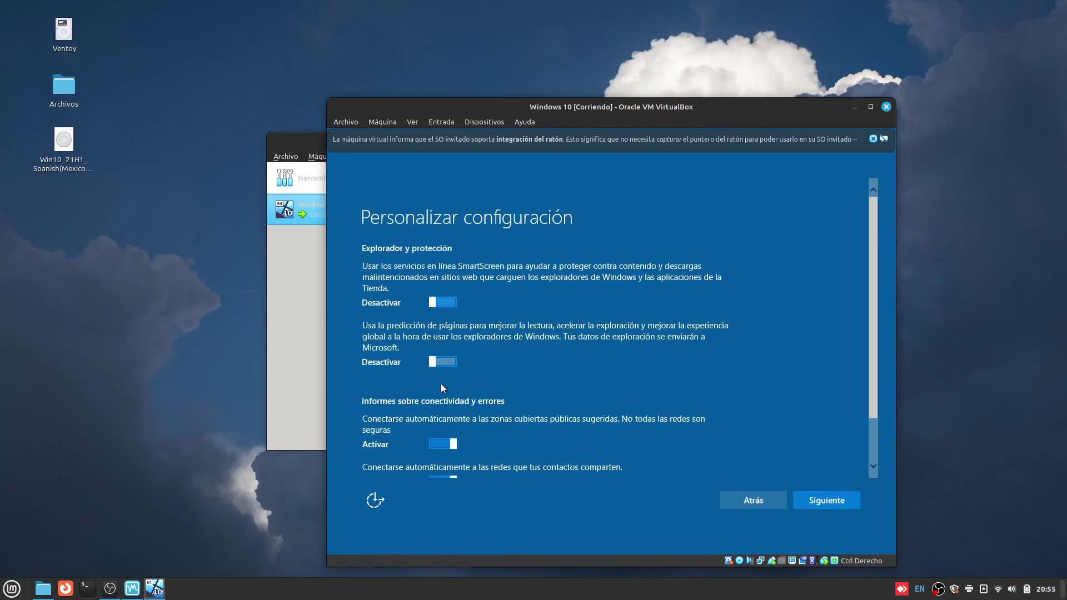
{"action": "left_click", "coordinate": [438, 442]}
{"action": "scroll", "coordinate": [437, 442], "scroll_direction": "down", "scroll_amount": 2}
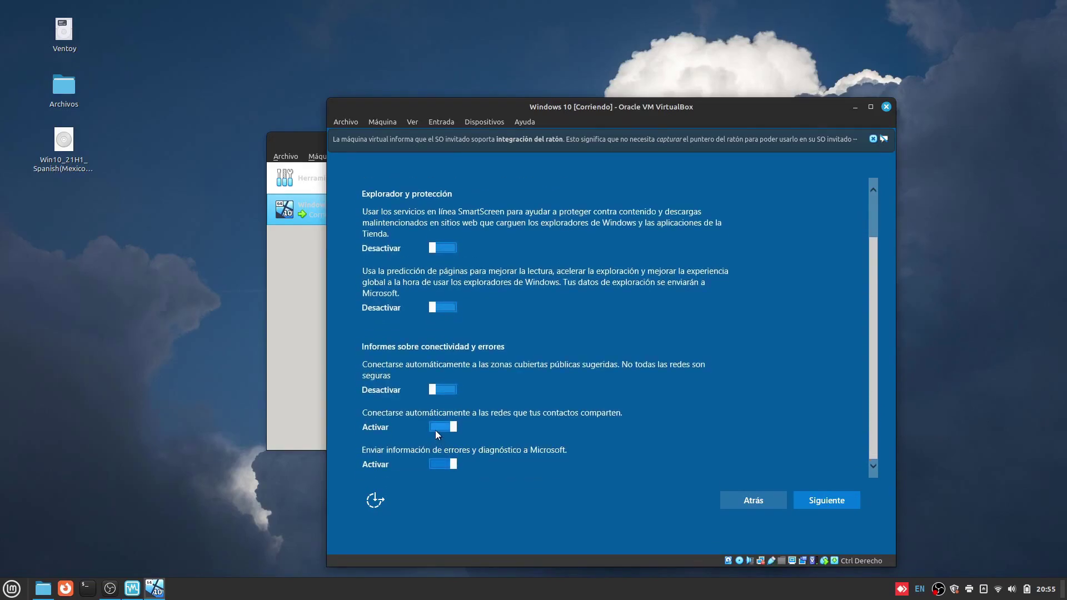
{"action": "left_click", "coordinate": [436, 428]}
{"action": "left_click", "coordinate": [439, 462]}
{"action": "left_click", "coordinate": [828, 502]}
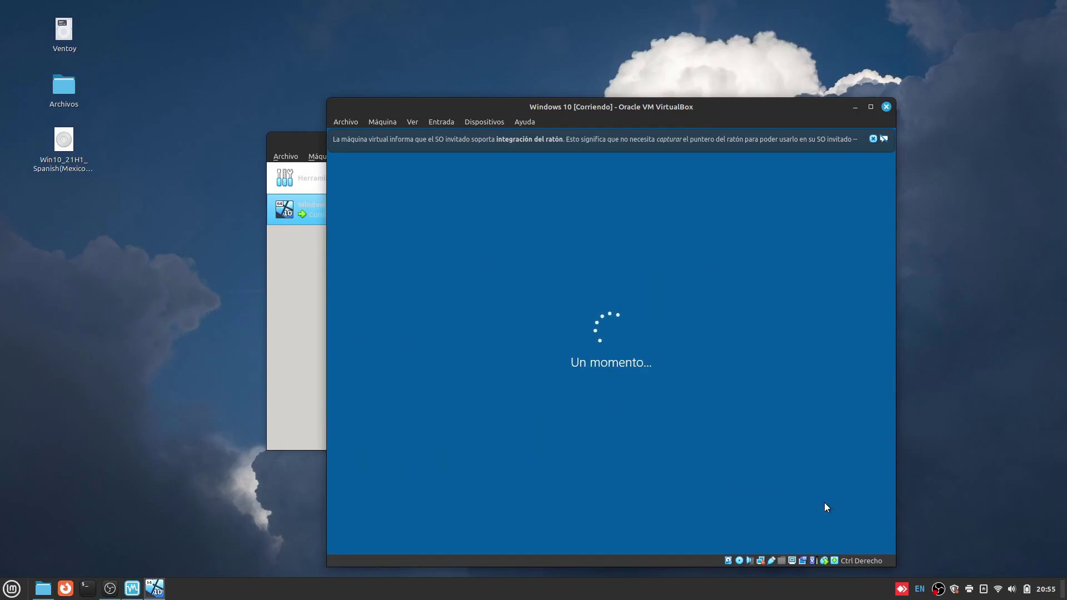
Skip the organization join and Microsoft account sign-in to use a local account.
{"action": "left_click", "coordinate": [874, 139]}
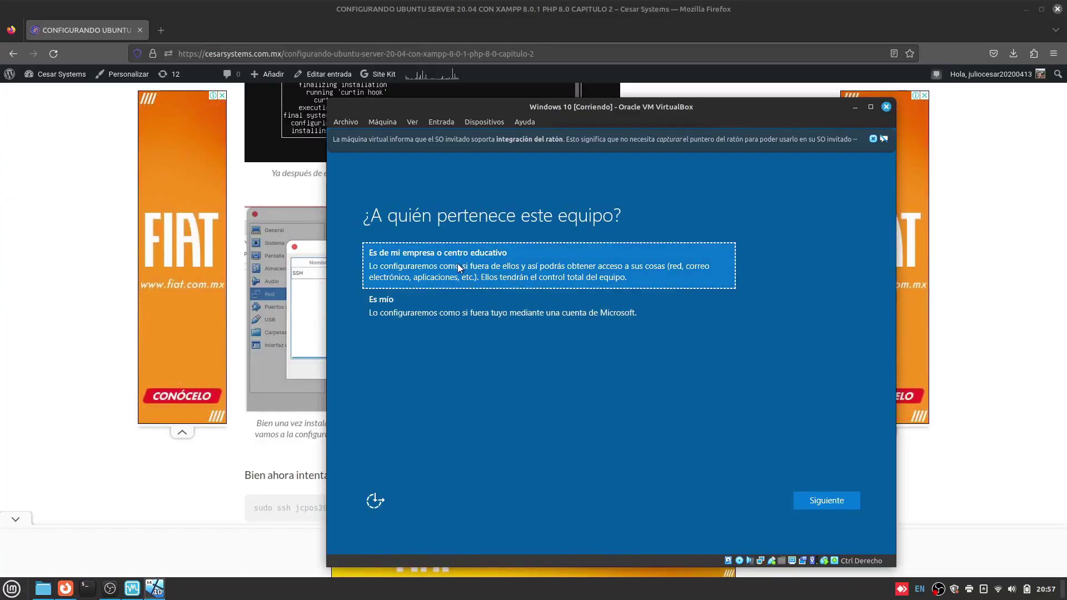
{"action": "left_click", "coordinate": [815, 498]}
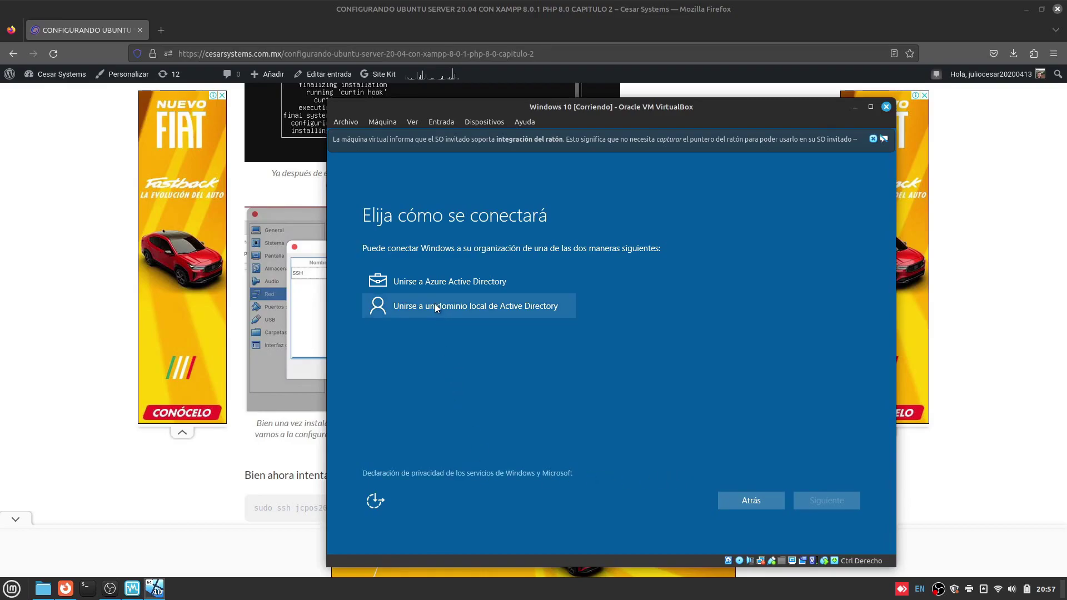
{"action": "left_click", "coordinate": [770, 506]}
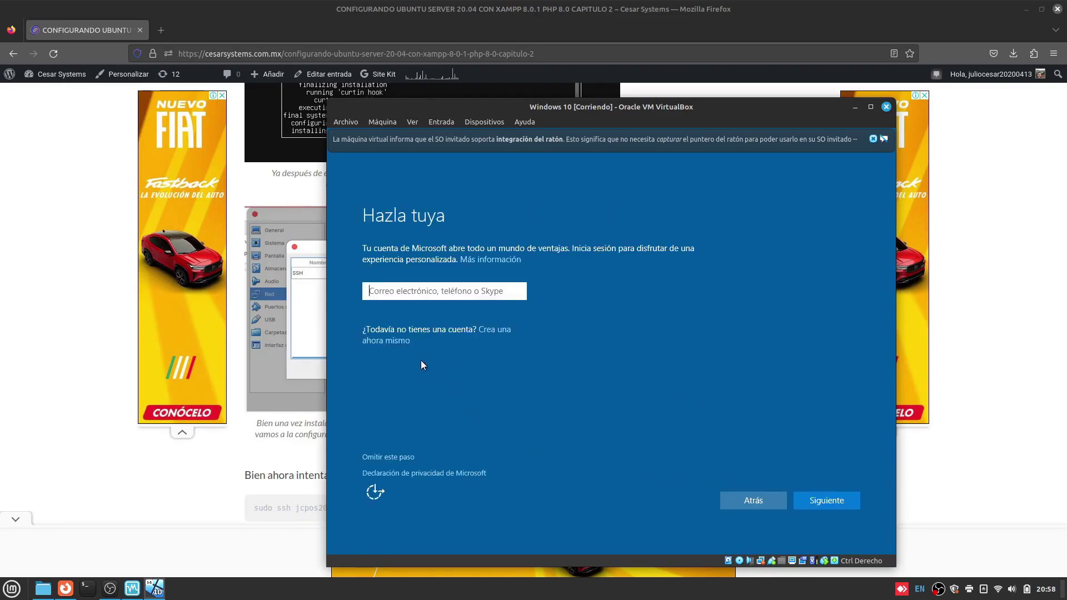
{"action": "left_click", "coordinate": [397, 457]}
Enter the local account's user name, password, confirmation and password hint.
{"action": "left_click", "coordinate": [419, 295]}
{"action": "type", "text": "julio"}
{"action": "key", "text": "Tab"}
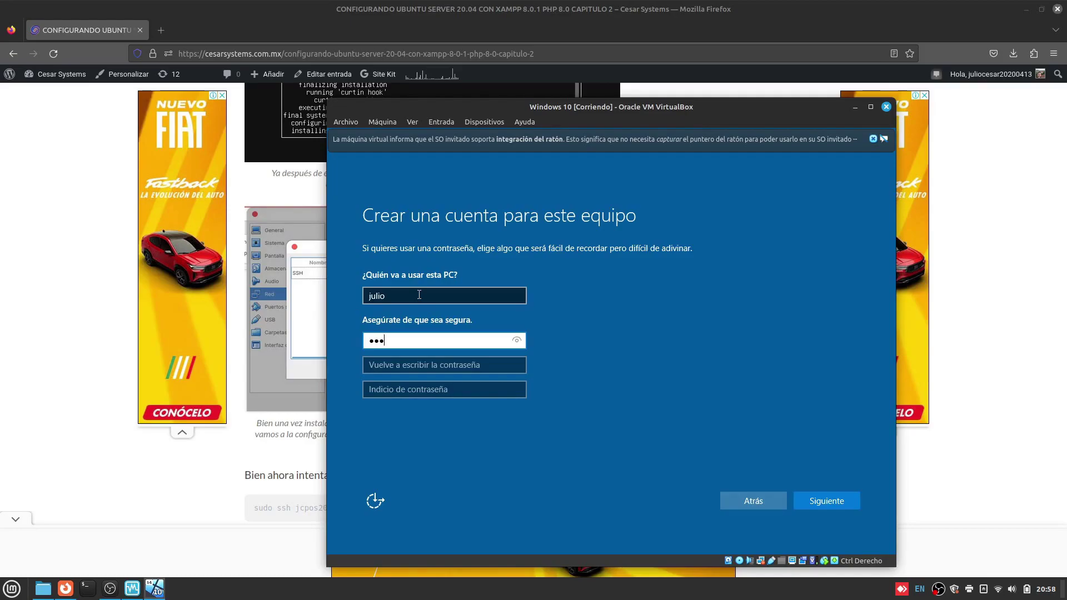
{"action": "key", "text": "Tab"}
{"action": "type", "text": "••••"}
{"action": "left_click", "coordinate": [813, 502]}
{"action": "type", "text": "julio"}
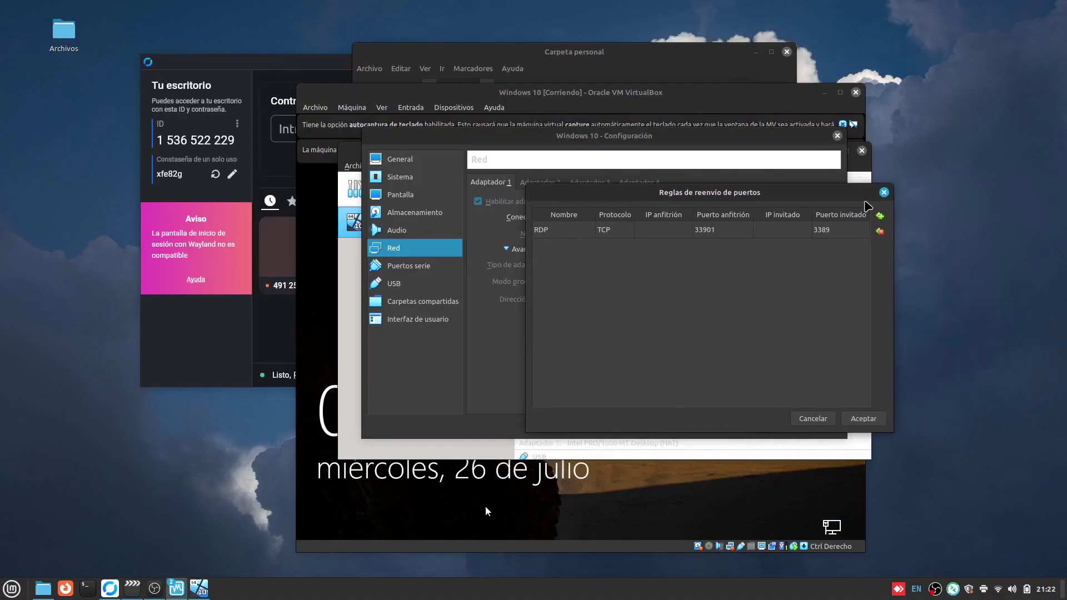
Reopen the Windows 10 machine's Red > Avanzadas > Reenvío de puertos rules list.
{"action": "left_click", "coordinate": [883, 192]}
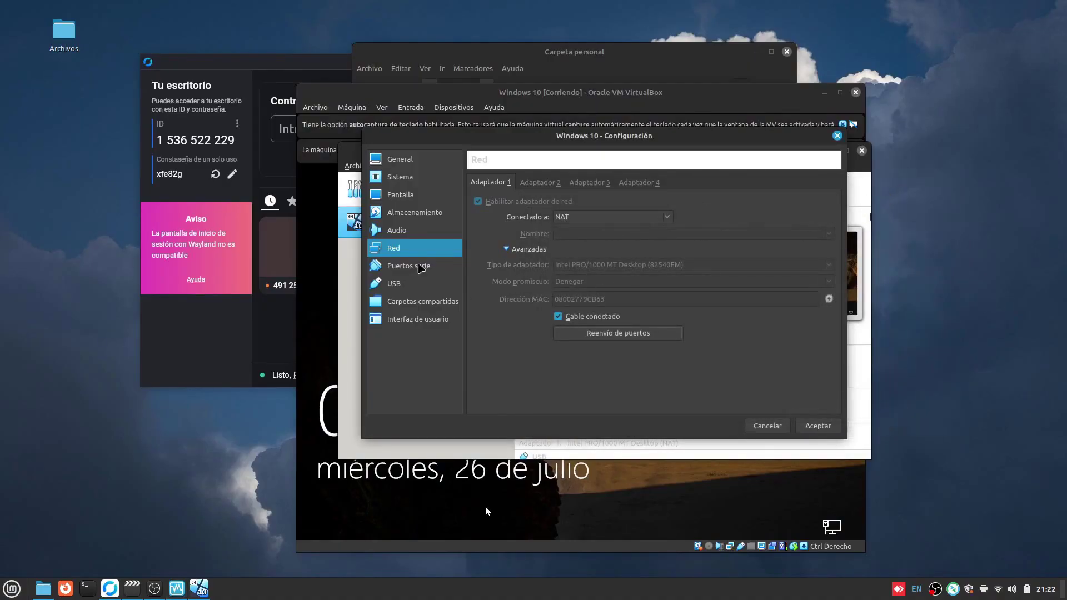
{"action": "left_click", "coordinate": [837, 136]}
{"action": "left_click", "coordinate": [361, 166]}
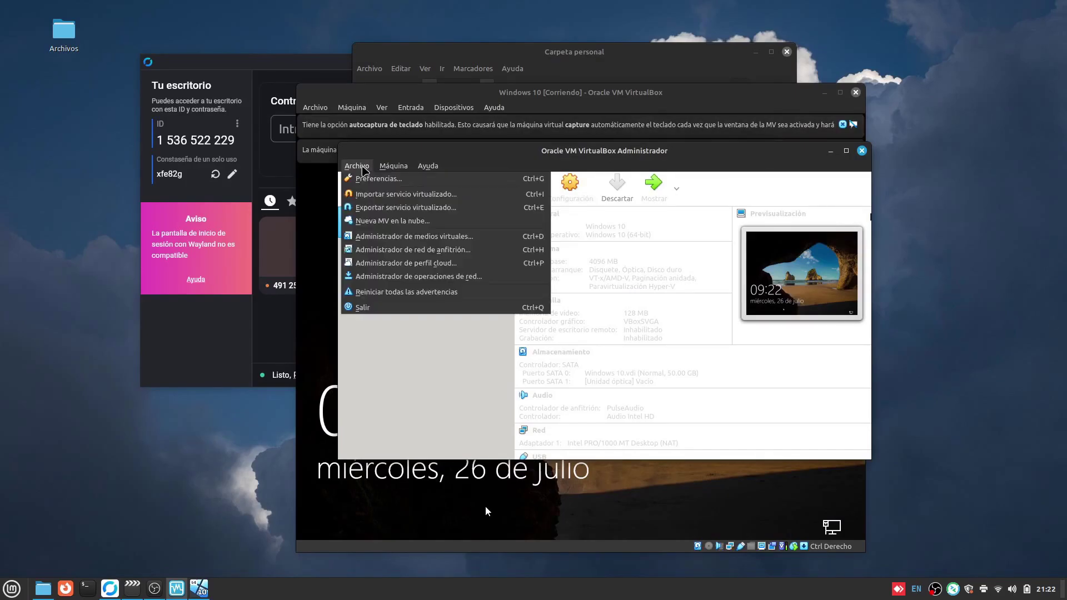
{"action": "left_click", "coordinate": [624, 242]}
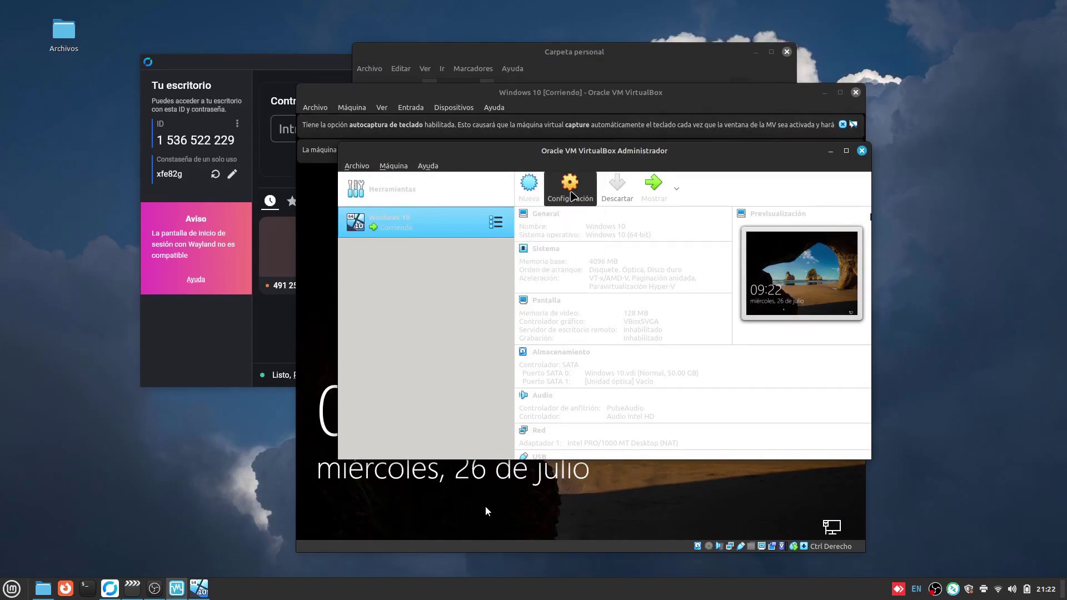
{"action": "left_click", "coordinate": [571, 193]}
{"action": "left_click", "coordinate": [395, 247]}
{"action": "left_click", "coordinate": [510, 249]}
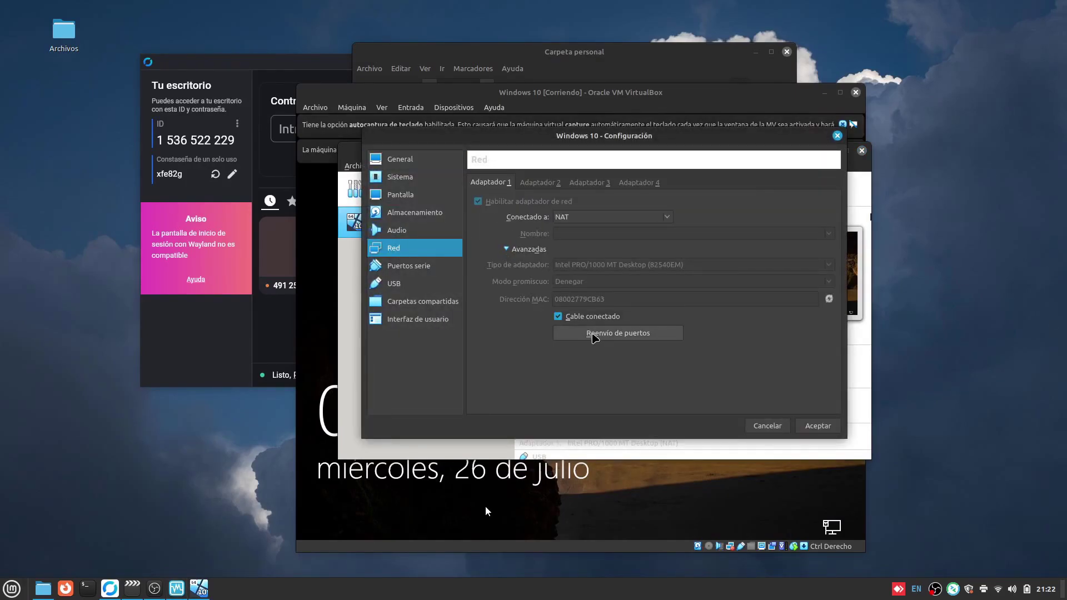
{"action": "left_click", "coordinate": [595, 336]}
Check the RDP rule's host port 33901 and guest port 3389, then back out without changes.
{"action": "double_click", "coordinate": [589, 190]}
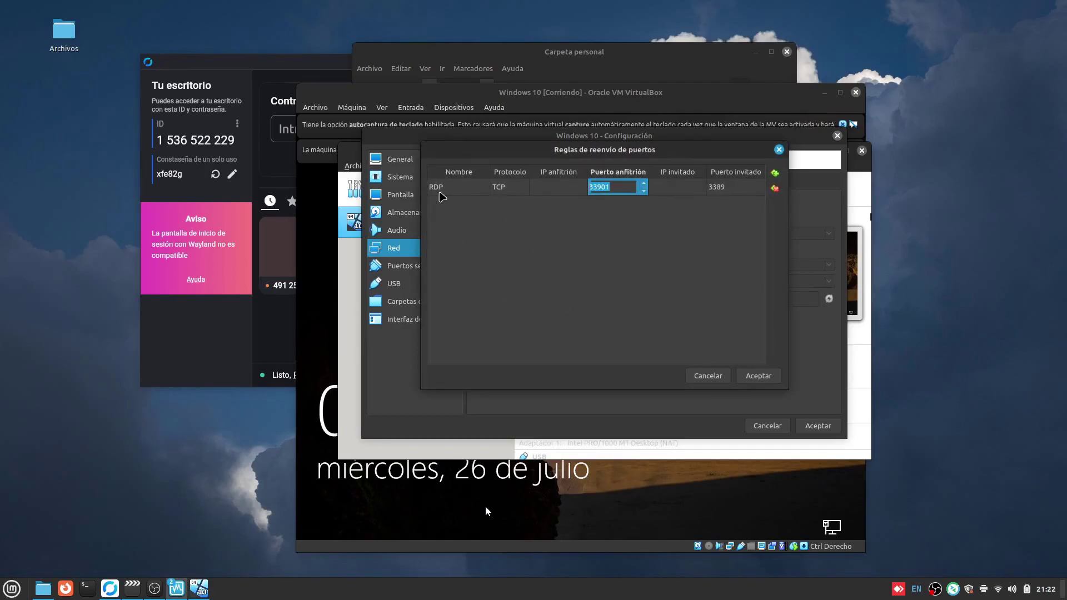
{"action": "double_click", "coordinate": [453, 185]}
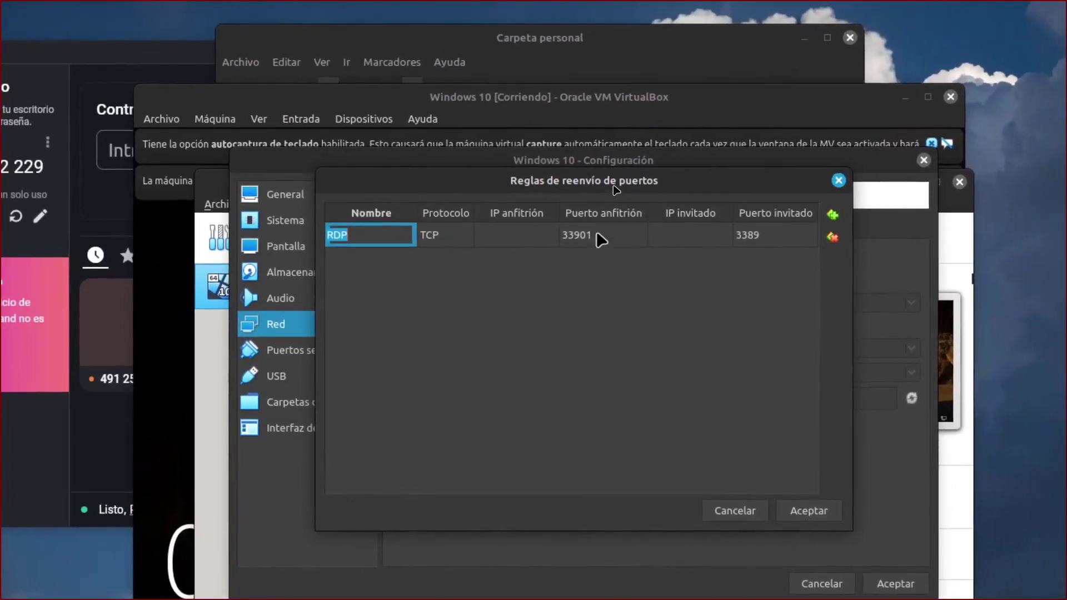
{"action": "left_click", "coordinate": [651, 231]}
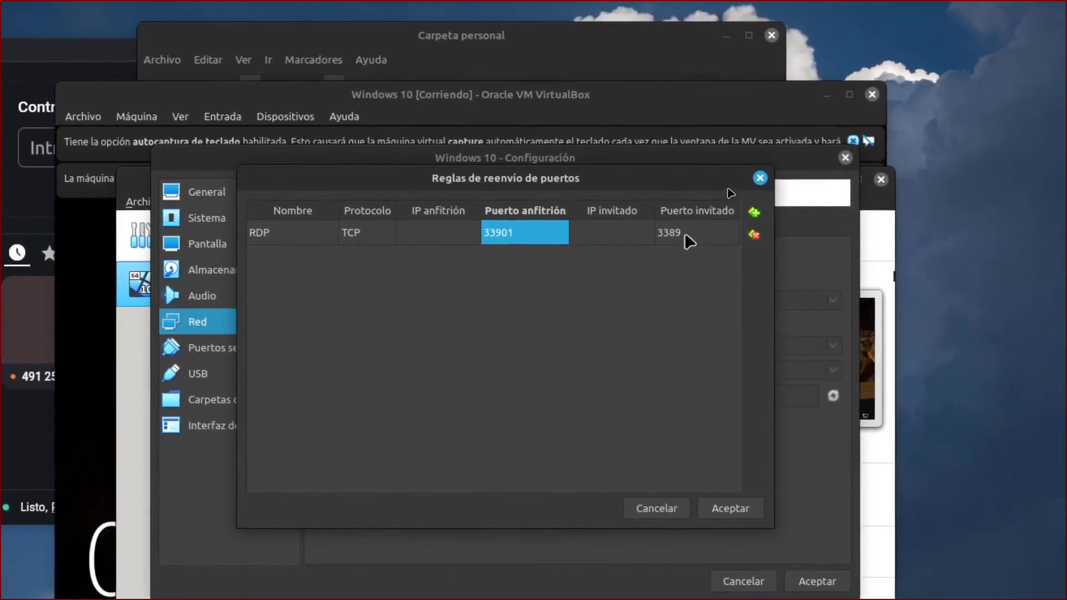
{"action": "left_click", "coordinate": [682, 236]}
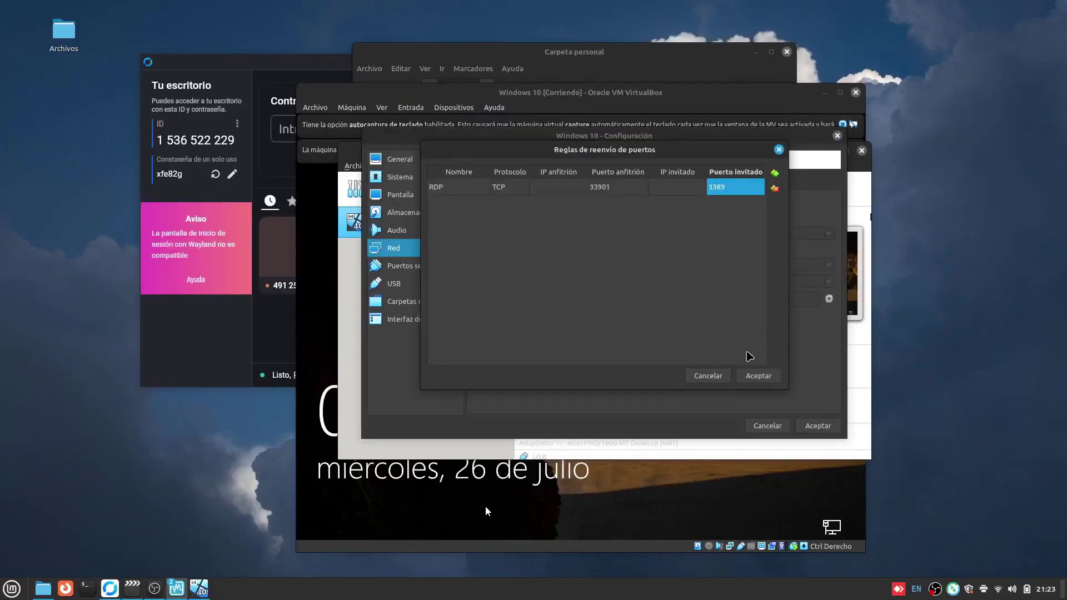
{"action": "left_click", "coordinate": [708, 376]}
{"action": "left_click", "coordinate": [682, 219]}
Save the port-forwarding rules and log in to the Windows 10 guest with the account password.
{"action": "left_click", "coordinate": [761, 377]}
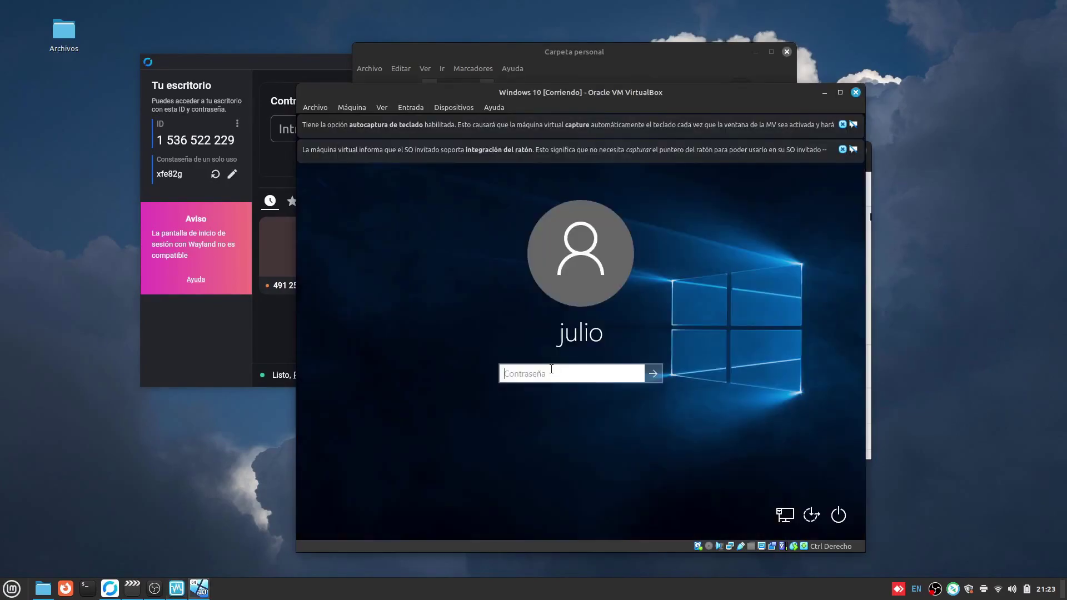
{"action": "type", "text": "•••••"}
{"action": "key", "text": "Return"}
{"action": "type", "text": "••••"}
{"action": "key", "text": "Return"}
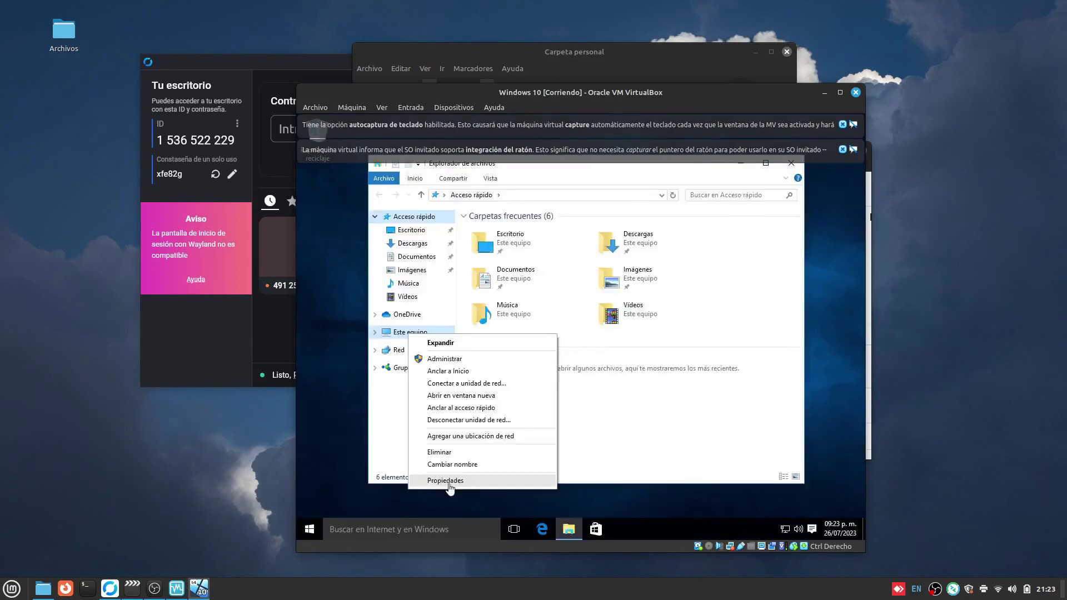
Review the remote access settings and Remote Desktop users in System Properties, then close it.
{"action": "left_click", "coordinate": [453, 534]}
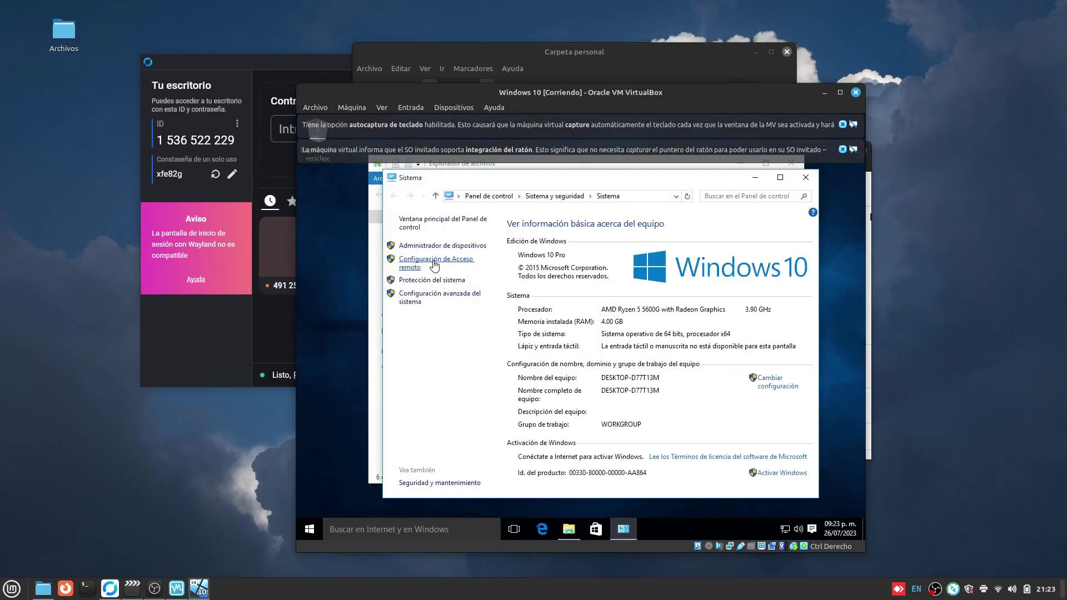
{"action": "left_click", "coordinate": [435, 265]}
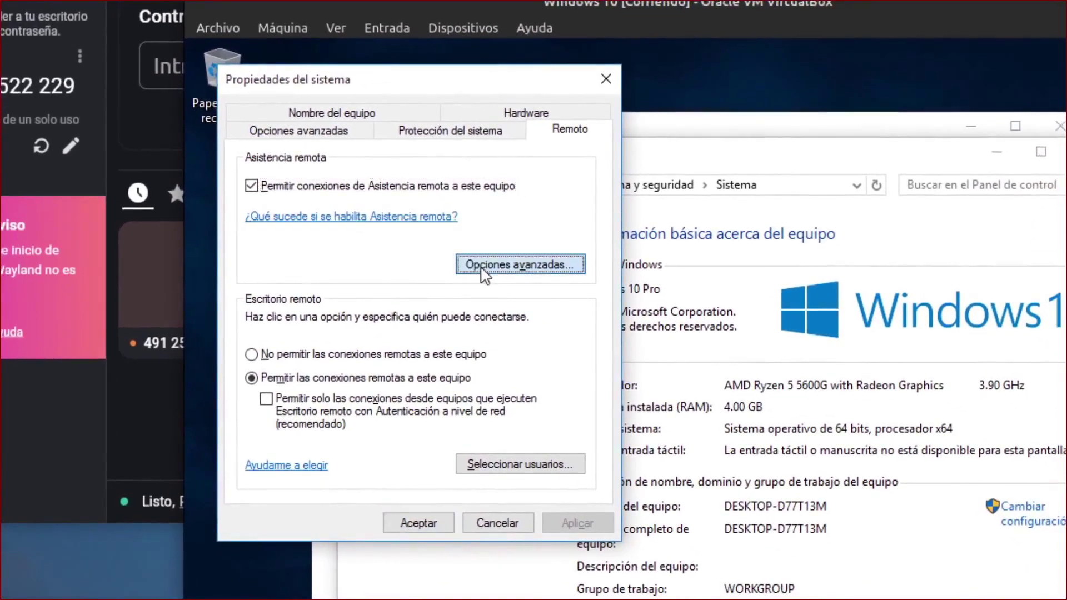
{"action": "left_click", "coordinate": [569, 306]}
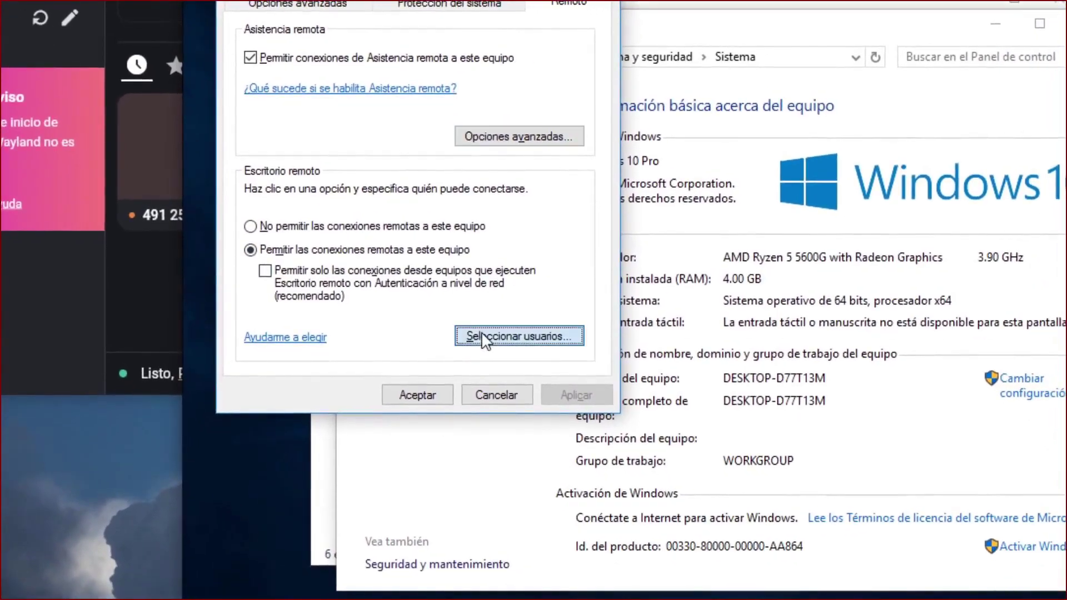
{"action": "left_click", "coordinate": [530, 385]}
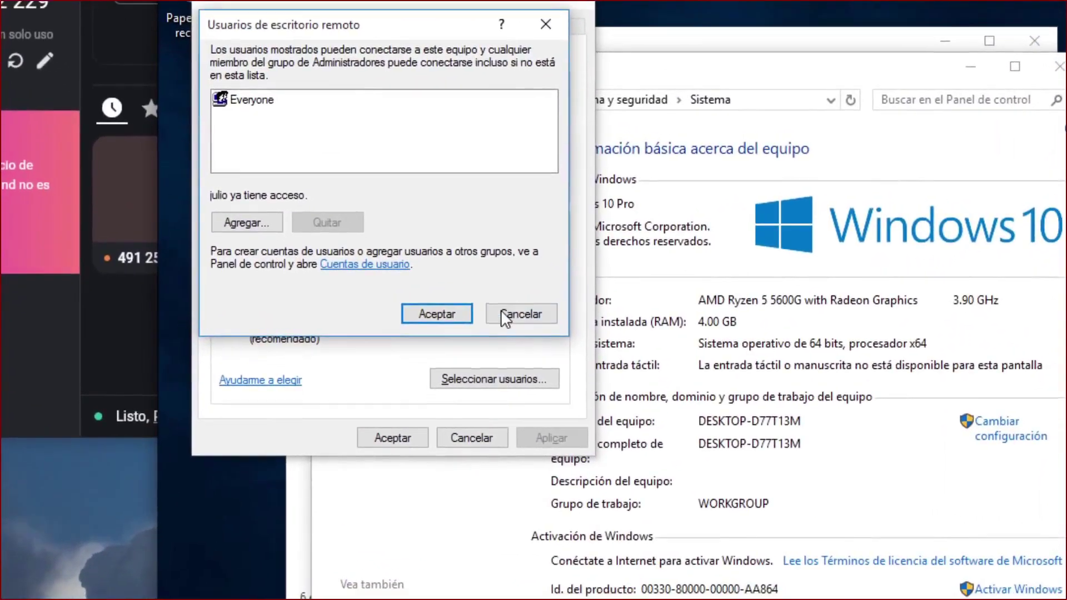
{"action": "left_click", "coordinate": [677, 390]}
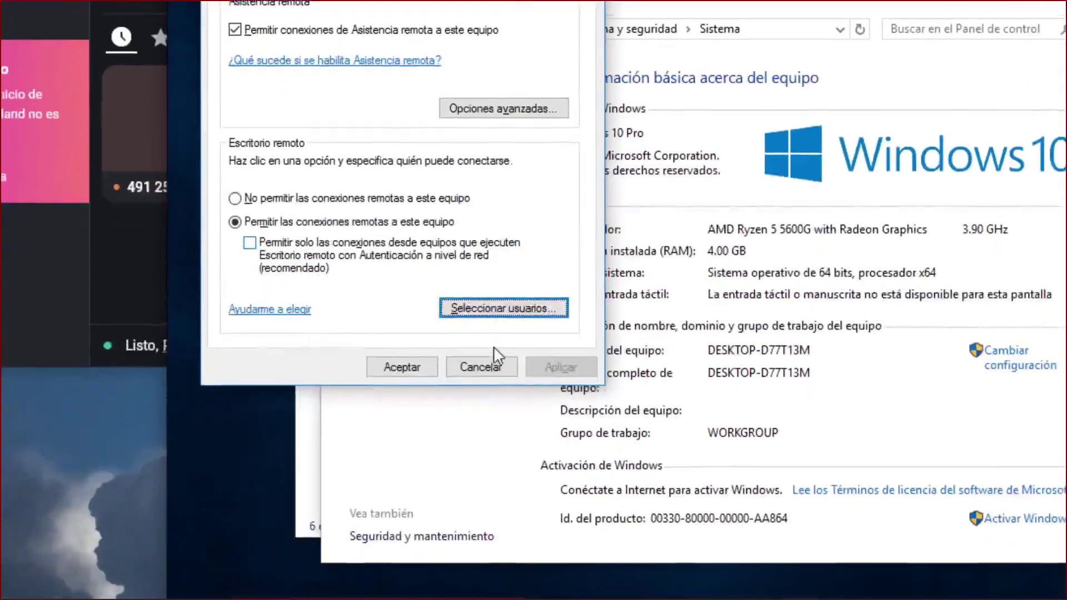
{"action": "left_click", "coordinate": [479, 374]}
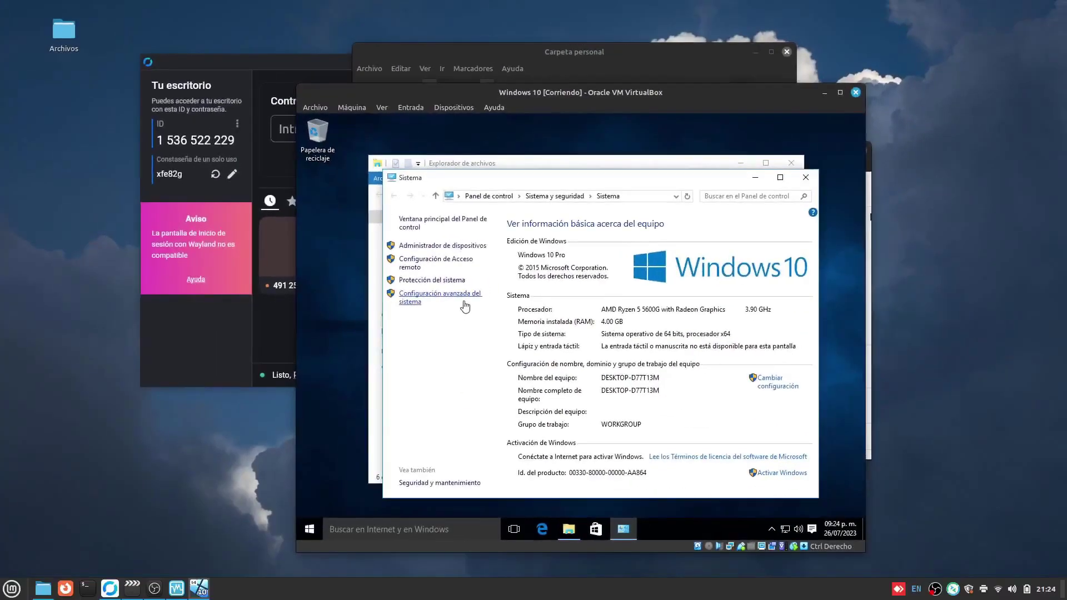
{"action": "left_click", "coordinate": [11, 589]}
{"action": "type", "text": "re"}
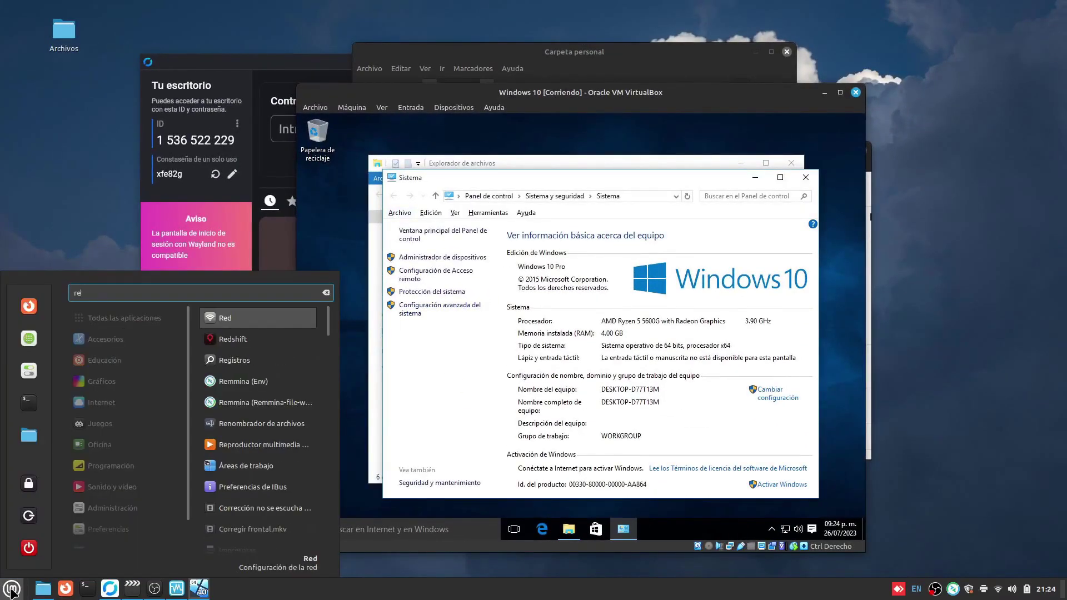
{"action": "type", "text": "m"}
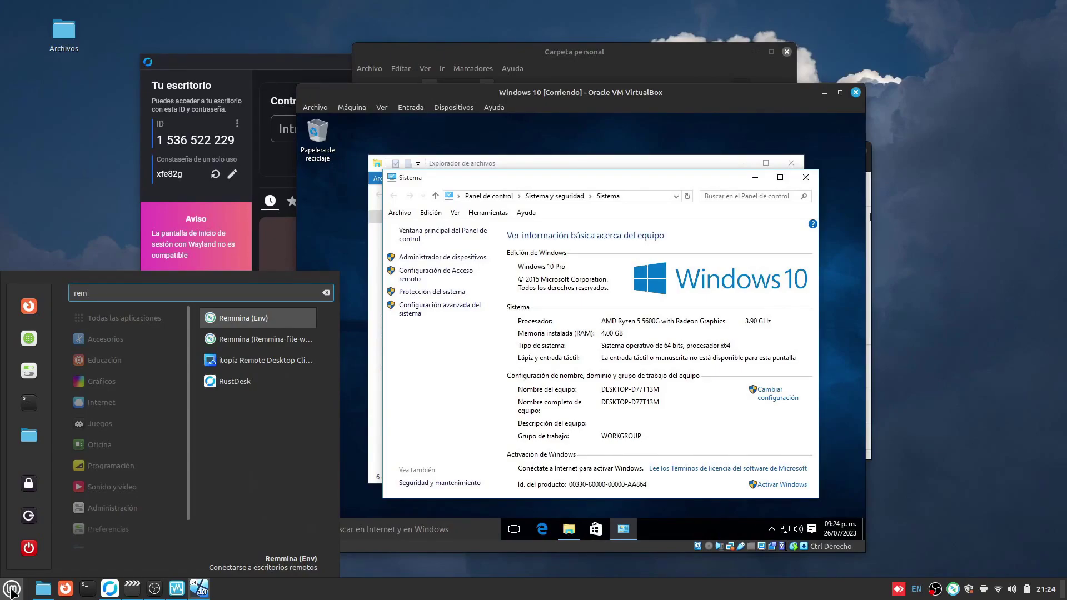
{"action": "key", "text": "Return"}
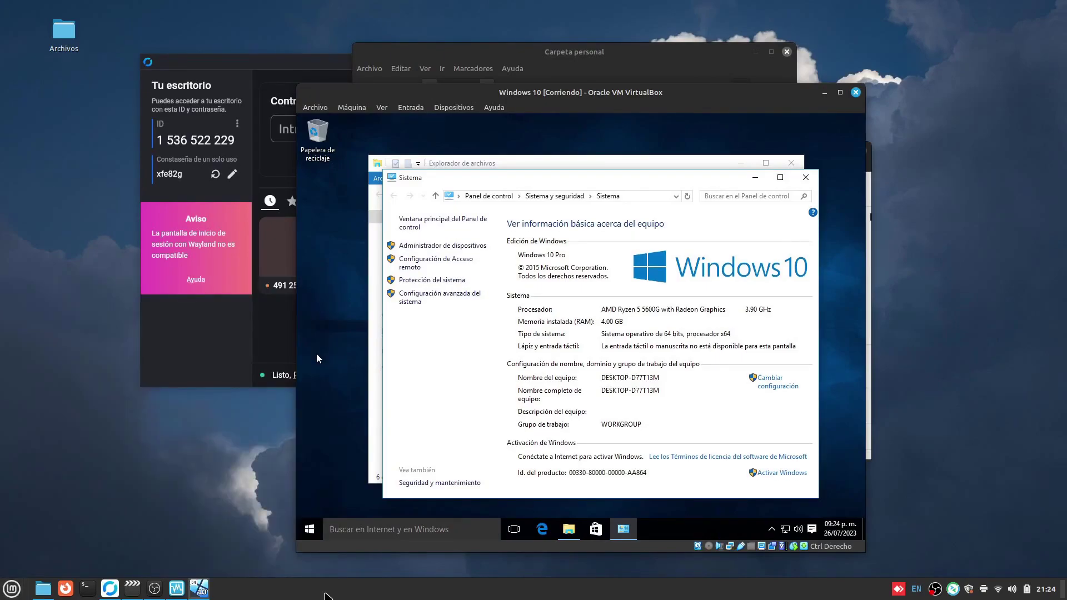
{"action": "left_click", "coordinate": [12, 588]}
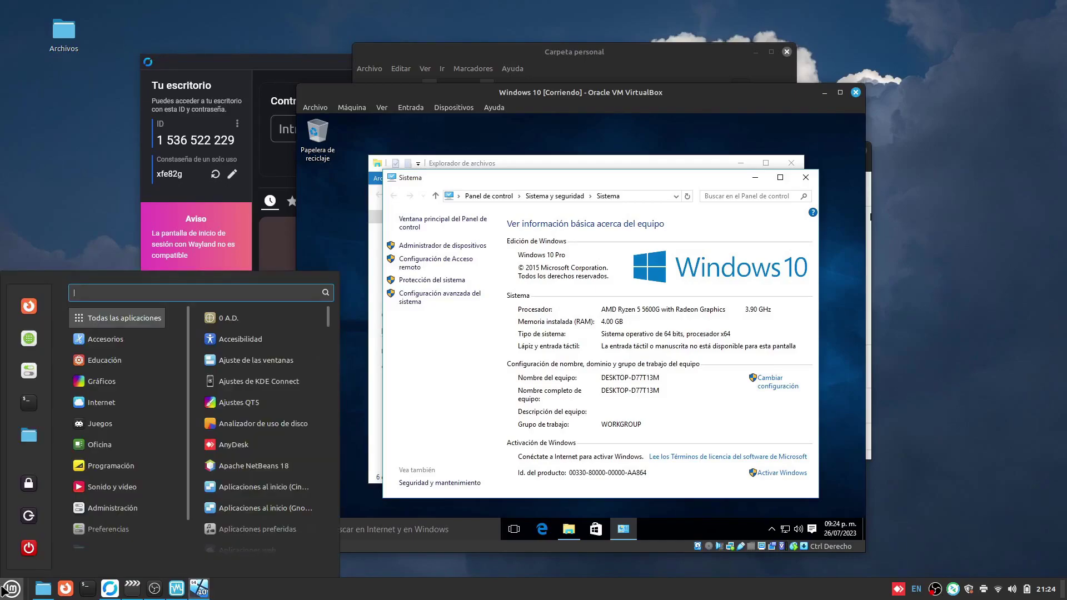
{"action": "type", "text": "term"}
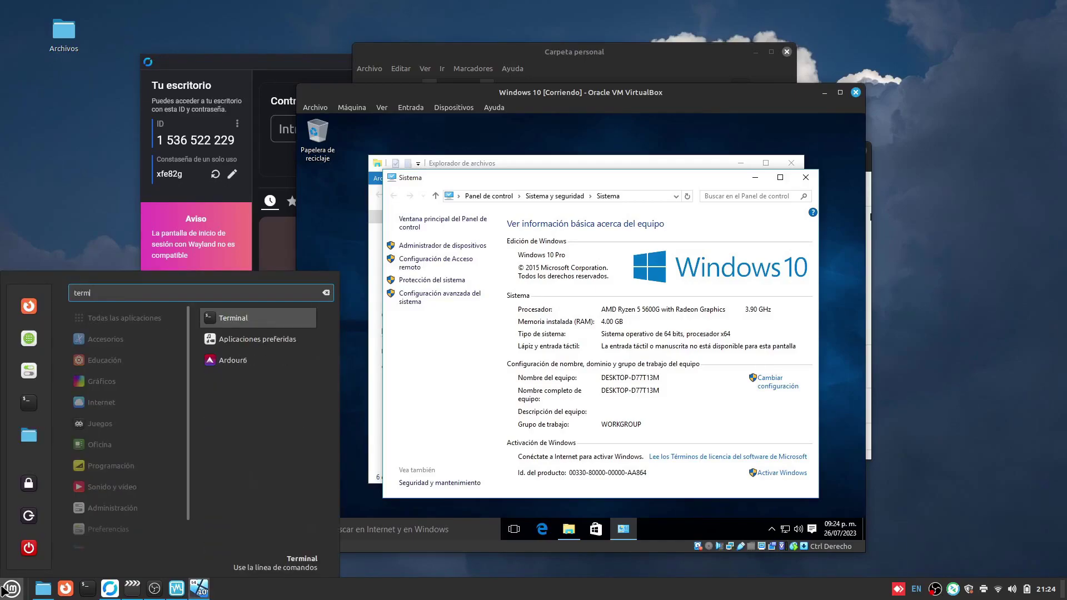
{"action": "key", "text": "Return"}
{"action": "type", "text": "sudo snap connect remmina:avahi-observe :avahi-observe"}
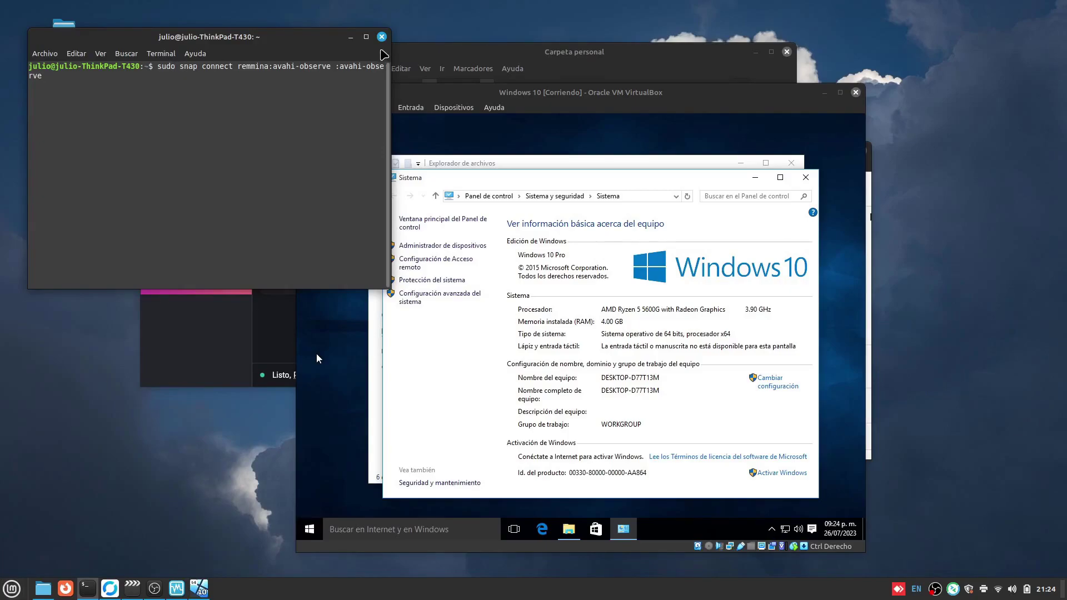
{"action": "left_click", "coordinate": [381, 37]}
{"action": "left_click", "coordinate": [12, 590]}
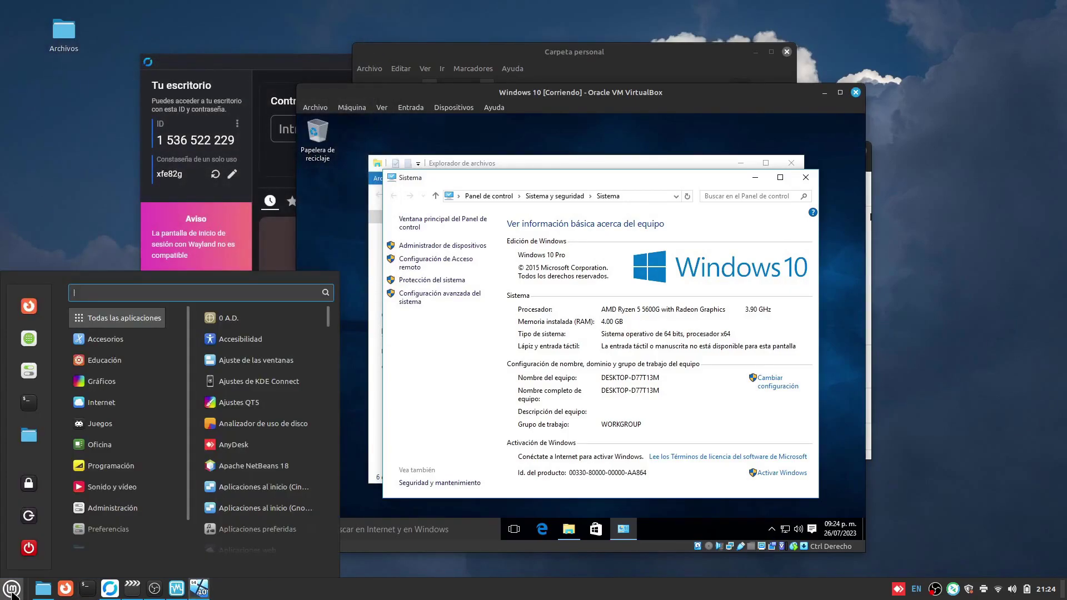
Launch Remmina and edit the Conexión rápida connection profile.
{"action": "type", "text": "rem"}
{"action": "key", "text": "Return"}
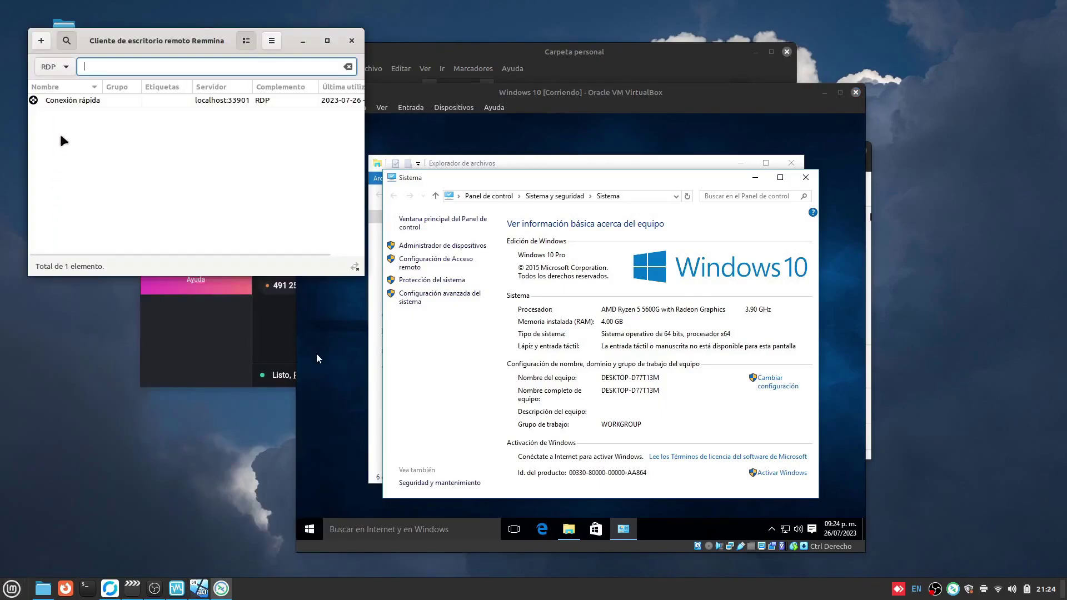
{"action": "right_click", "coordinate": [70, 100]}
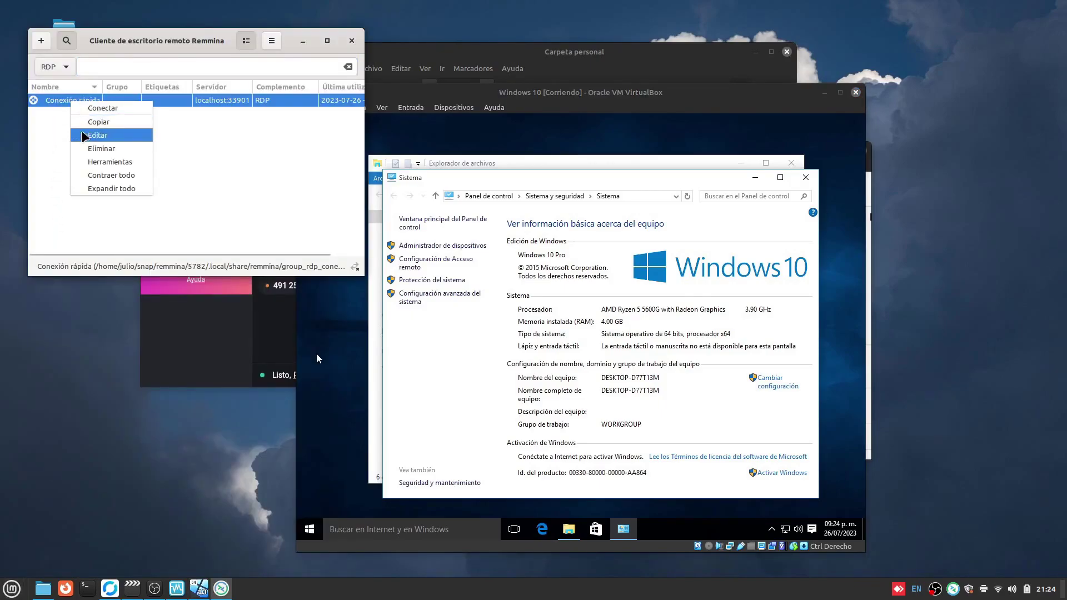
{"action": "left_click", "coordinate": [97, 135]}
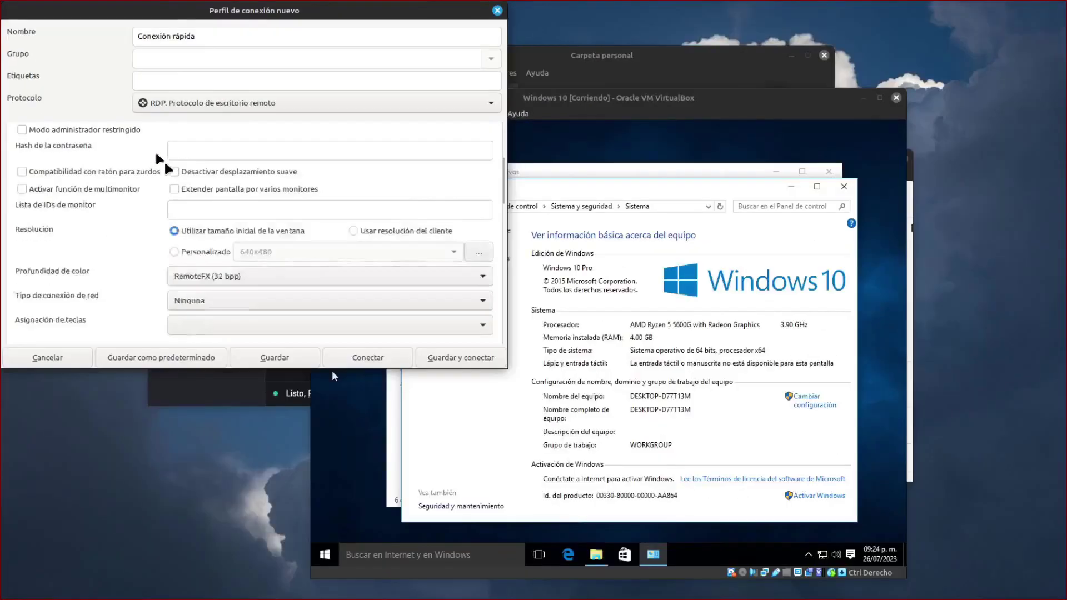
Set the profile to Usar resolución del cliente, save it and connect to Windows 10.
{"action": "key", "text": "Tab"}
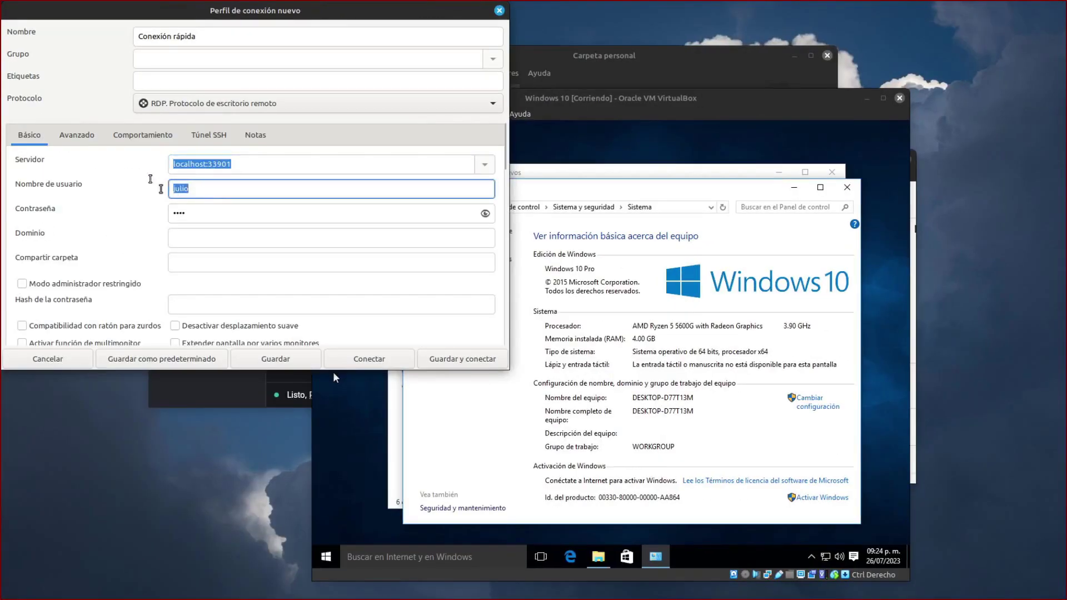
{"action": "key", "text": "Tab"}
{"action": "scroll", "coordinate": [190, 189], "scroll_direction": "down", "scroll_amount": 5}
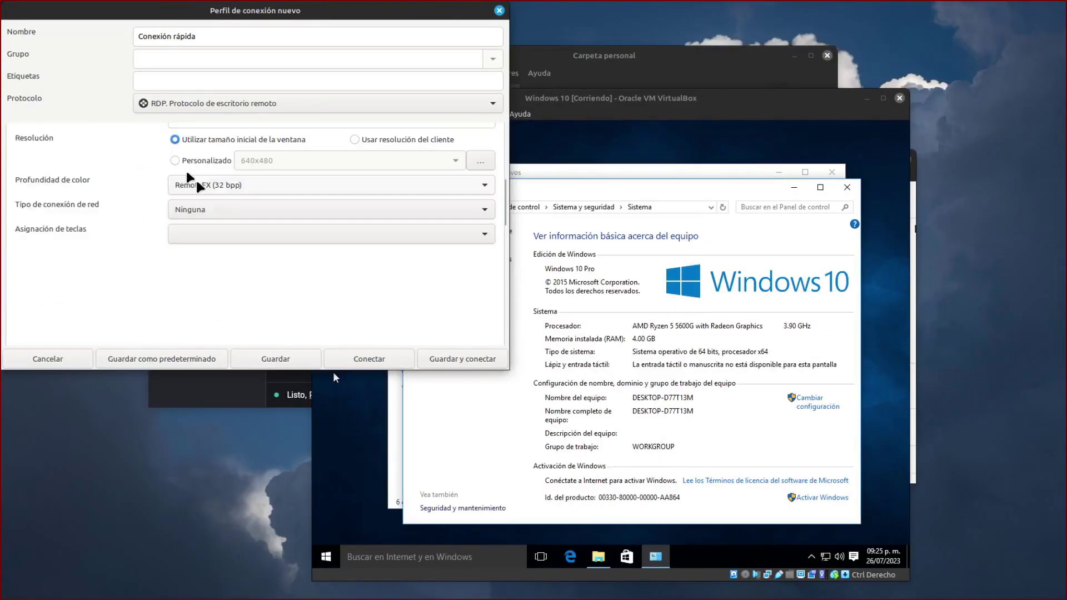
{"action": "left_click", "coordinate": [355, 137]}
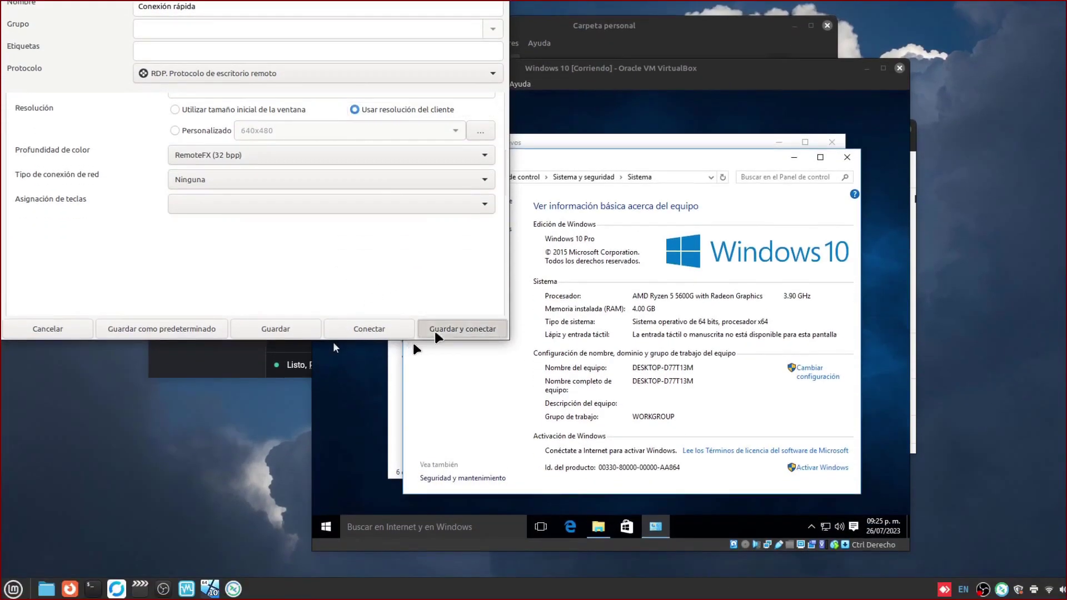
{"action": "left_click", "coordinate": [436, 348]}
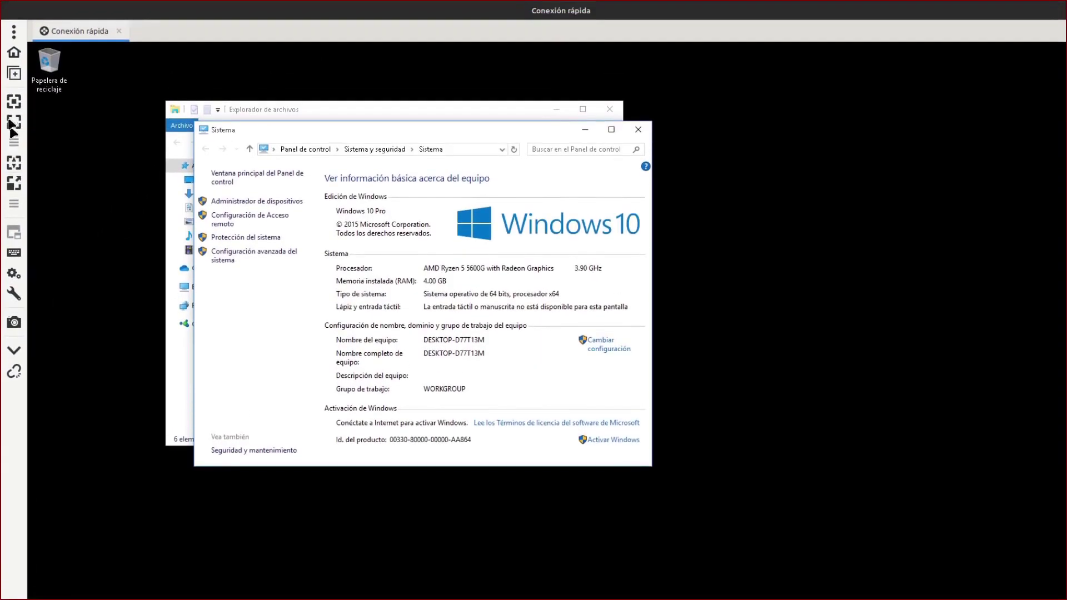
Show the remote Windows session full-screen, then disconnect it.
{"action": "left_click", "coordinate": [13, 102]}
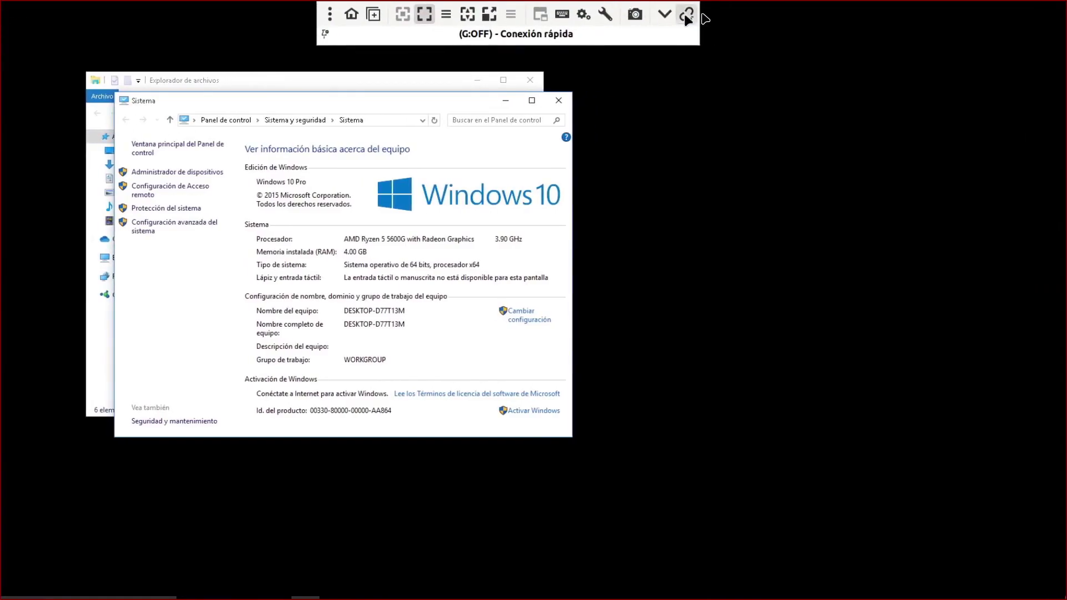
{"action": "left_click", "coordinate": [683, 11]}
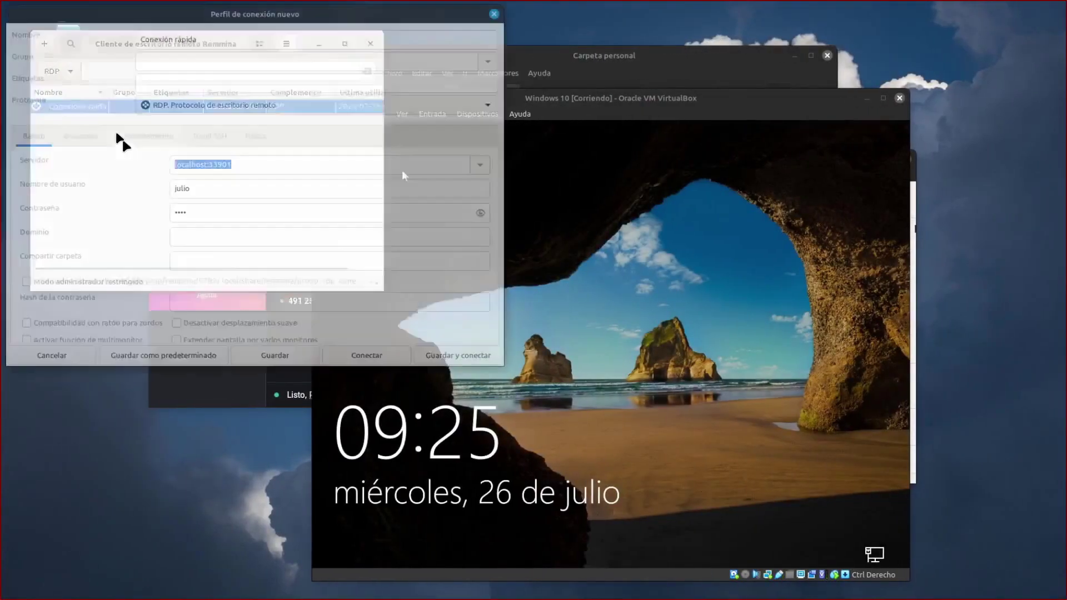
{"action": "scroll", "coordinate": [255, 244], "scroll_direction": "down", "scroll_amount": 5}
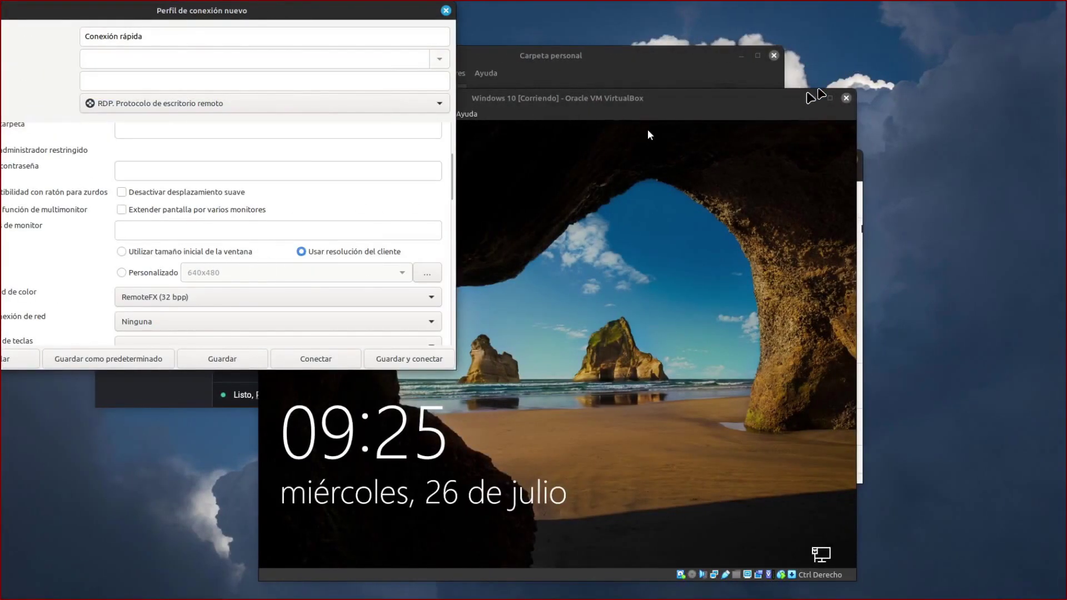
Reconnect with client resolution saved in the profile, running the Windows 10 session full-screen.
{"action": "left_click", "coordinate": [866, 98]}
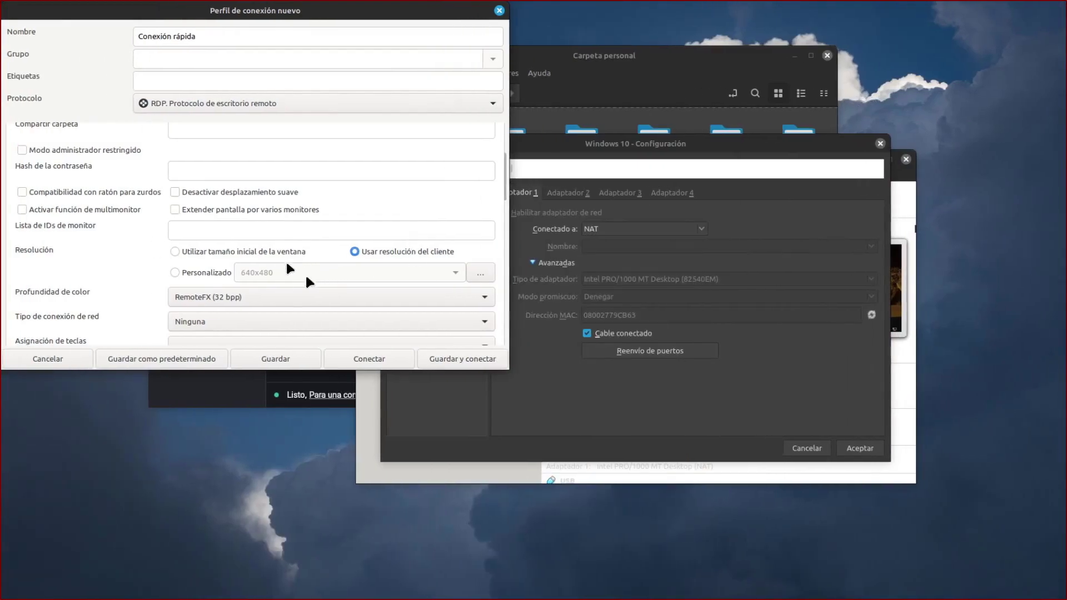
{"action": "left_click", "coordinate": [369, 354]}
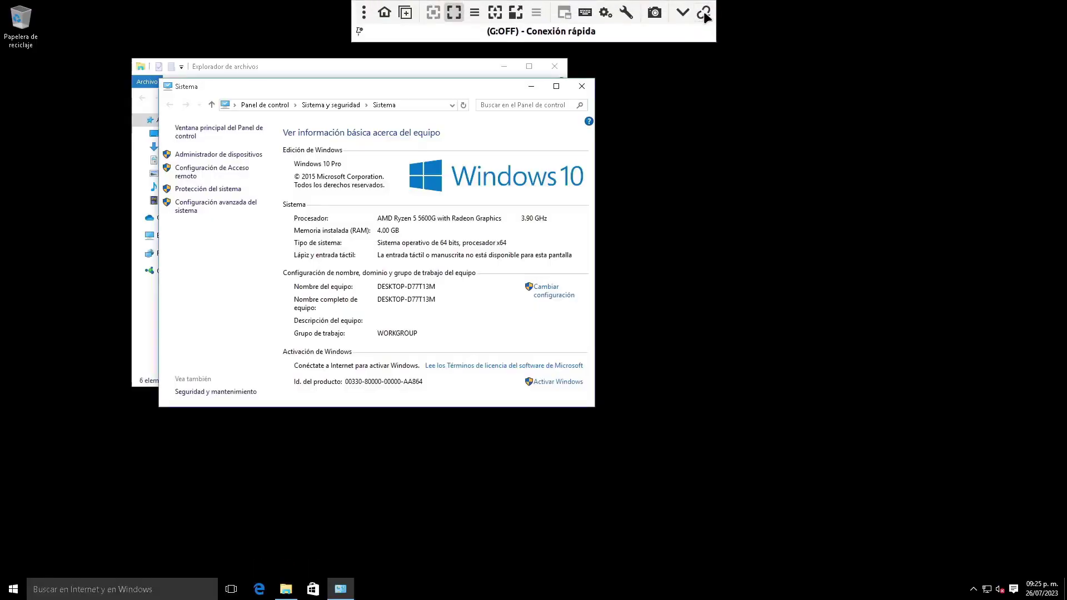
{"action": "left_click", "coordinate": [704, 14]}
{"action": "scroll", "coordinate": [203, 271], "scroll_direction": "down", "scroll_amount": 2}
{"action": "scroll", "coordinate": [202, 269], "scroll_direction": "down", "scroll_amount": 3}
{"action": "left_click", "coordinate": [399, 218]}
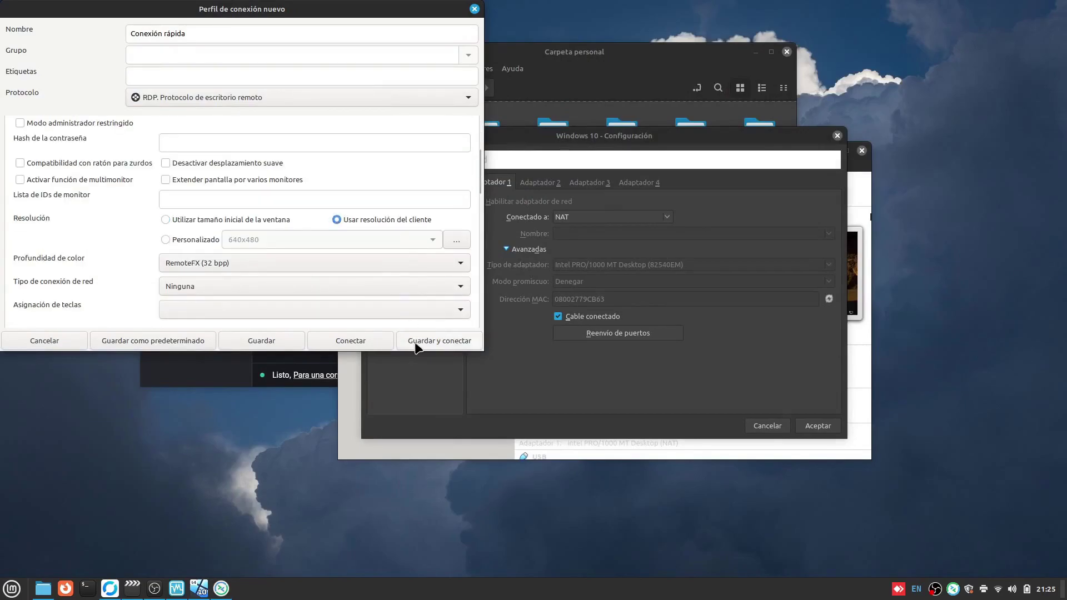
{"action": "left_click", "coordinate": [415, 348]}
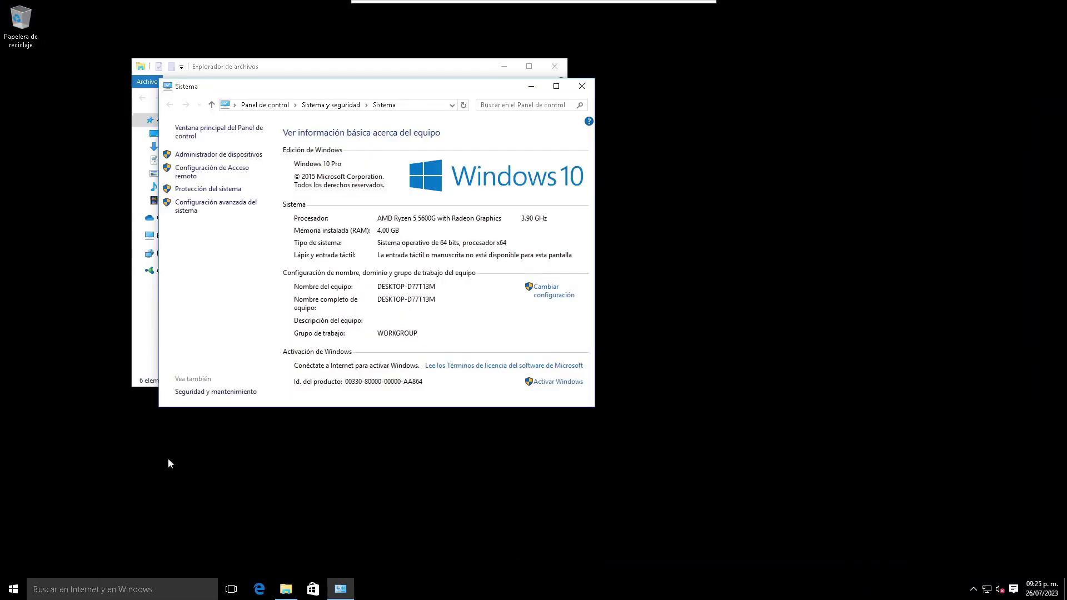
Close the Sistema and Explorador de archivos windows in the remote session.
{"action": "left_click_drag", "start_coordinate": [294, 492], "coordinate": [429, 379]}
{"action": "left_click", "coordinate": [585, 87]}
{"action": "left_click", "coordinate": [554, 66]}
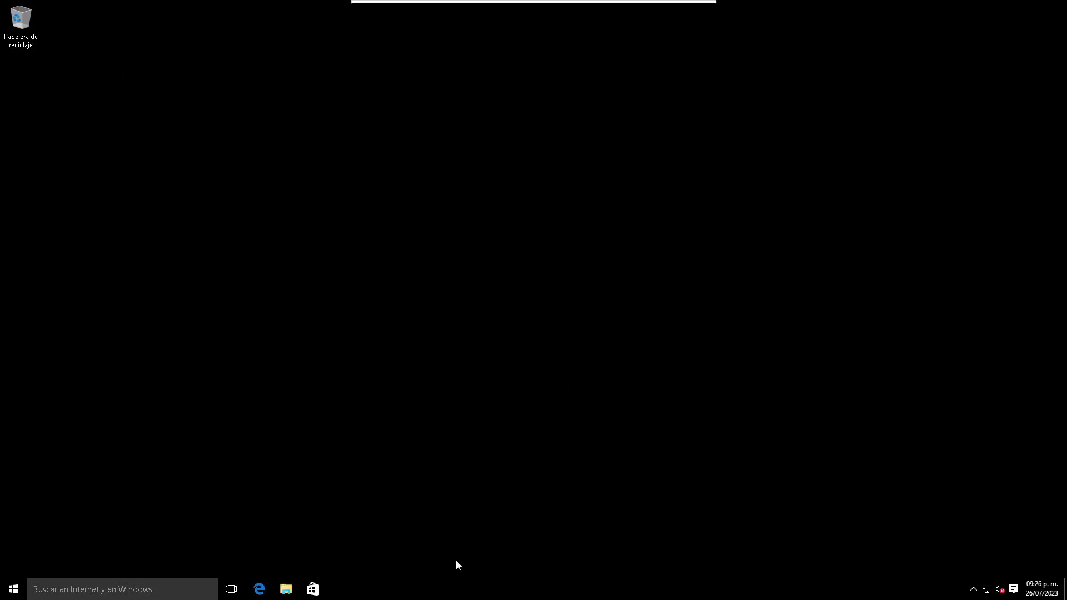
Switch to workspace 2 and back to the full-screen Windows session with Ctrl+Alt+arrows.
{"action": "key", "text": "ctrl+alt+Right"}
{"action": "key", "text": "ctrl+alt+Left"}
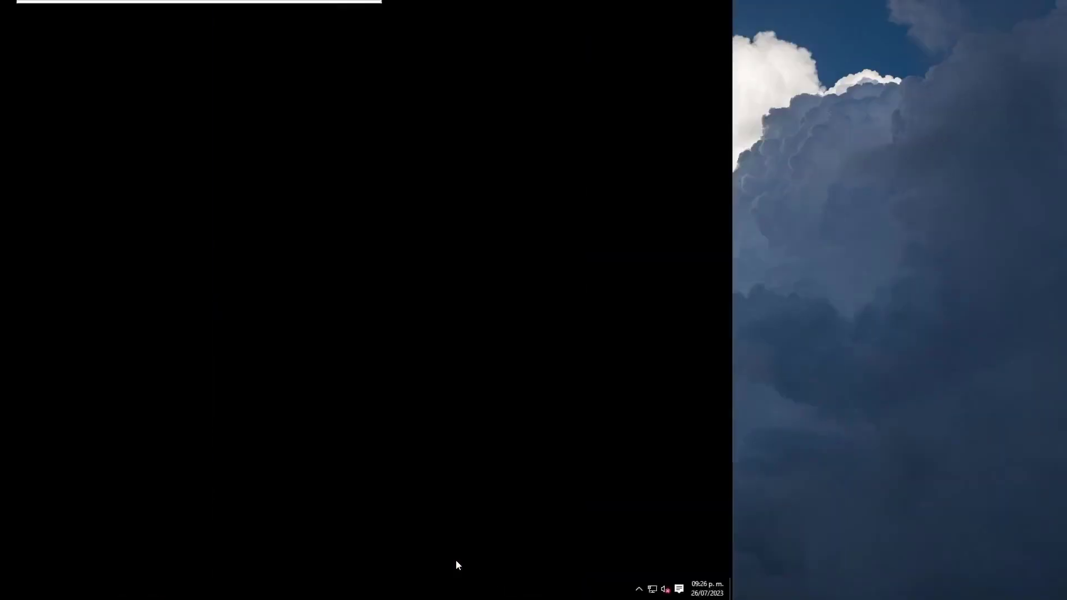
{"action": "key", "text": "ctrl+alt+Right"}
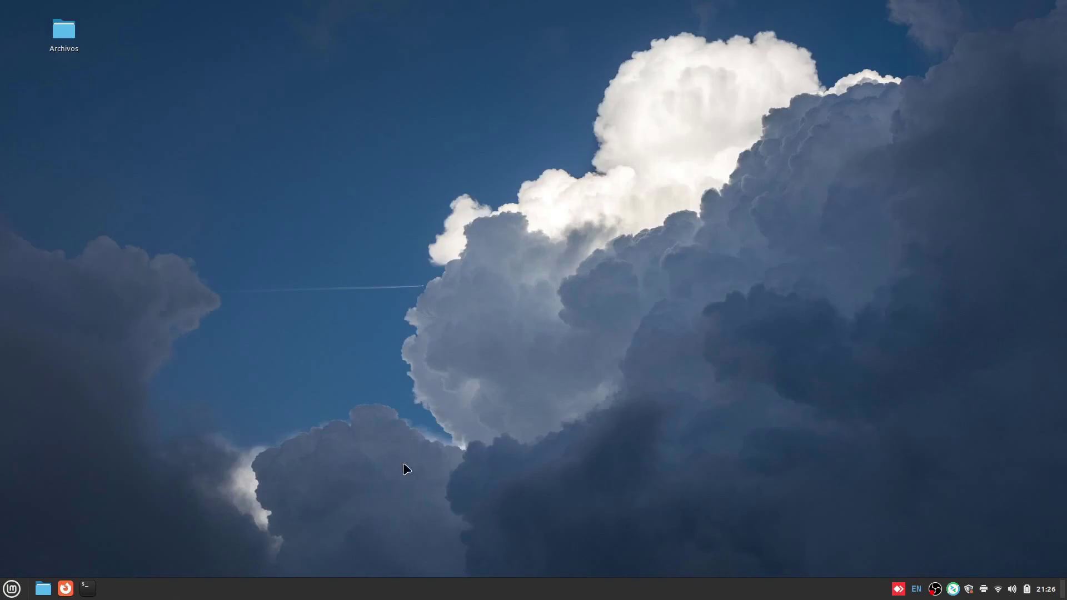
{"action": "key", "text": "ctrl+alt+Left"}
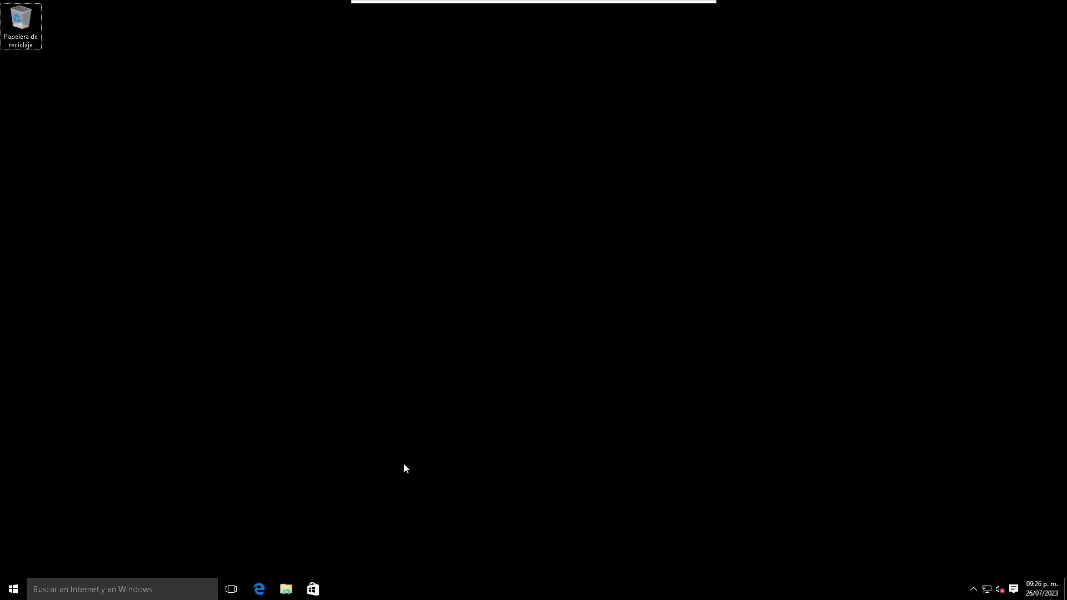